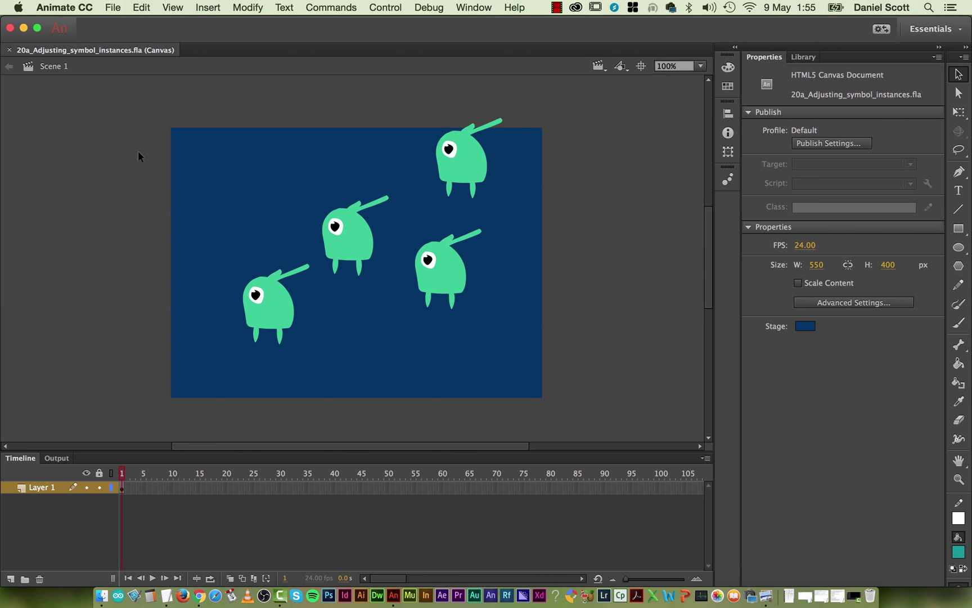
- Preview the mc_bob symbol in the Library, then return to the document's Properties
left_click(804, 57)
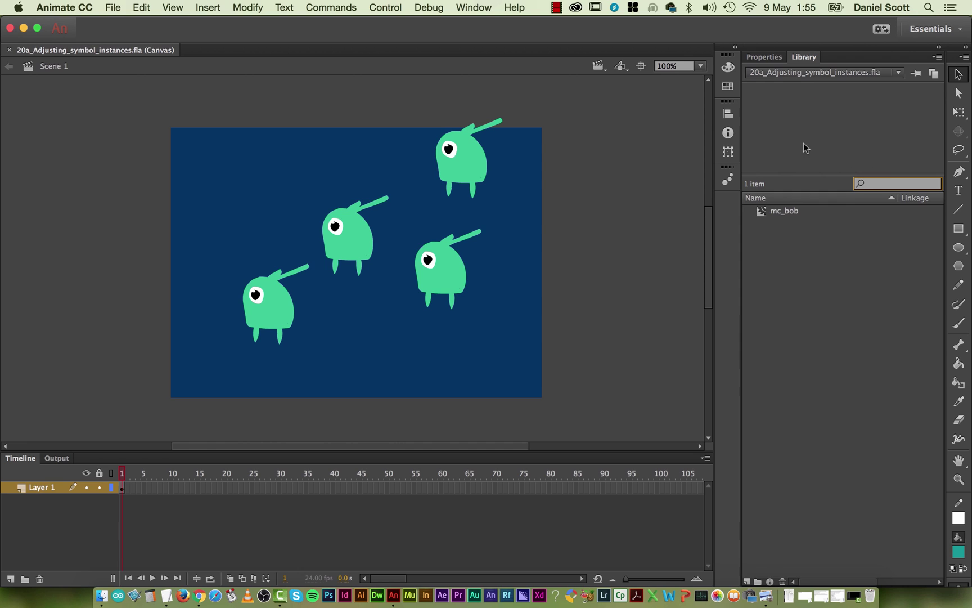
left_click(789, 213)
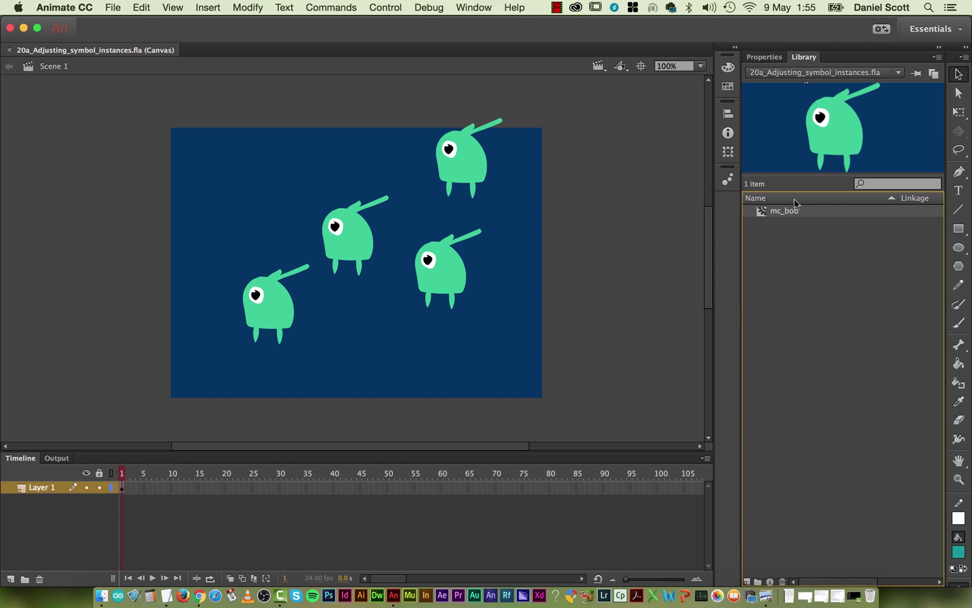
left_click(367, 172)
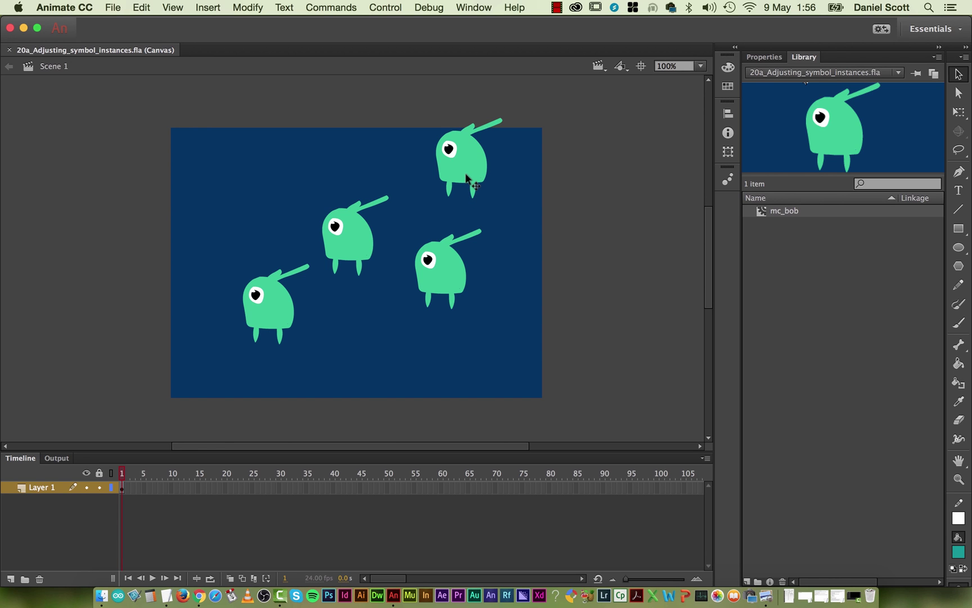
left_click(772, 58)
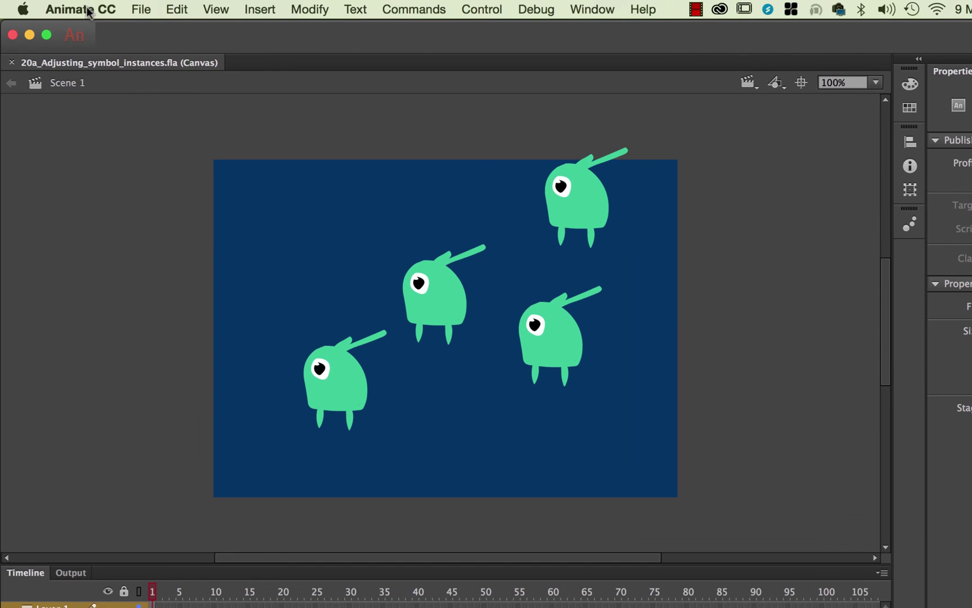
- Change the Auto-Recovery interval in Preferences from 10 to 2 minutes and confirm
left_click(88, 11)
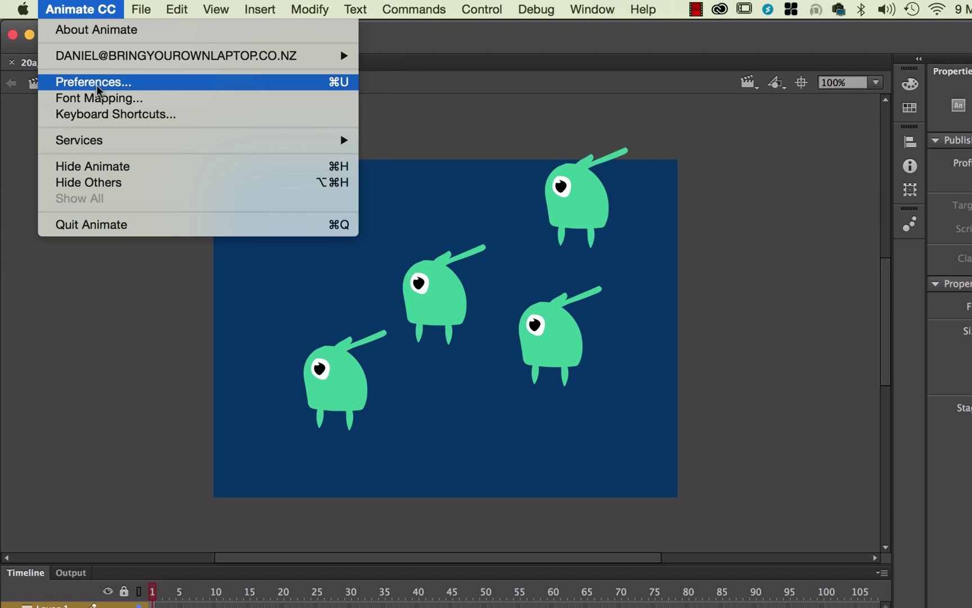
mouse_move(176, 9)
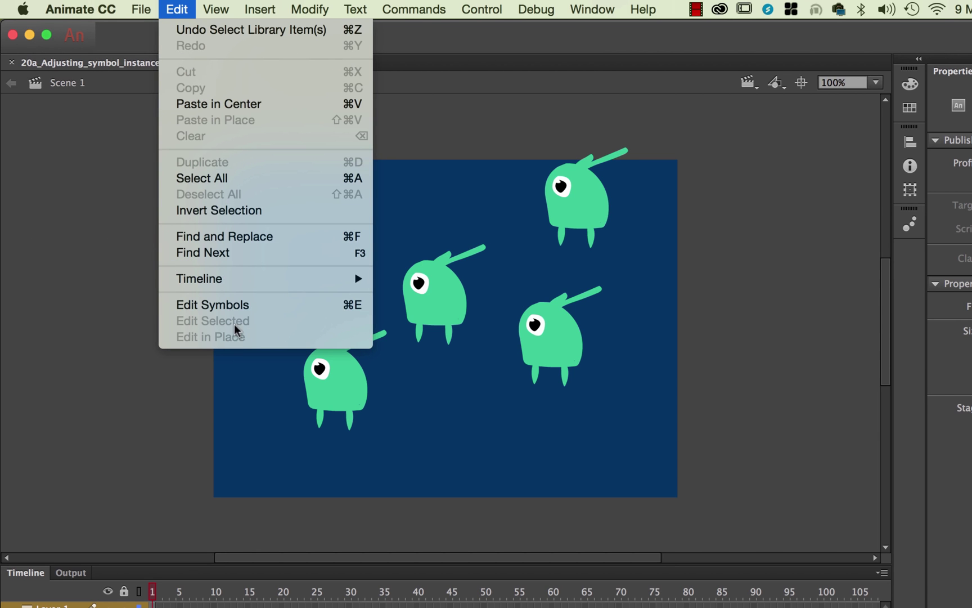
mouse_move(97, 16)
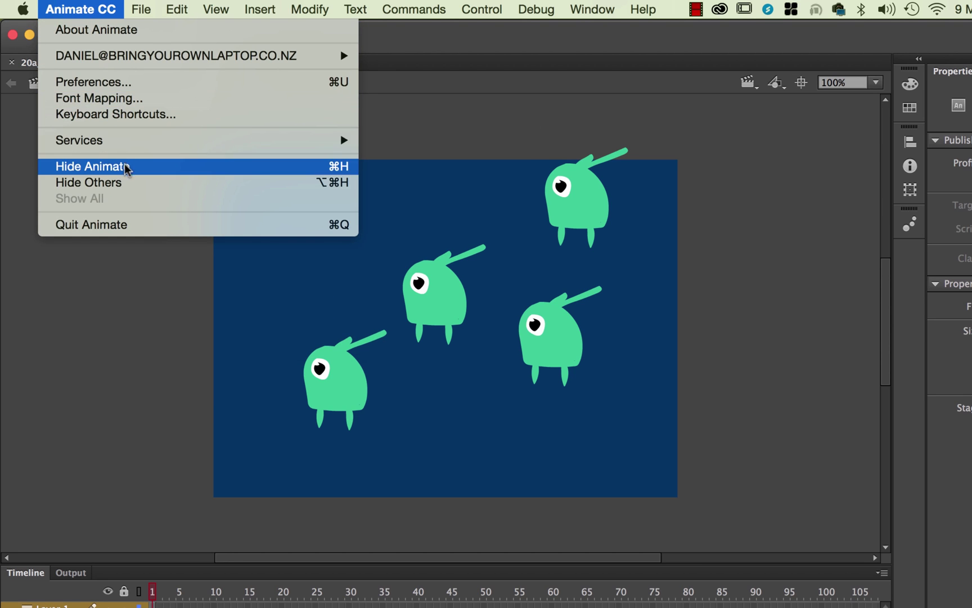
left_click(131, 85)
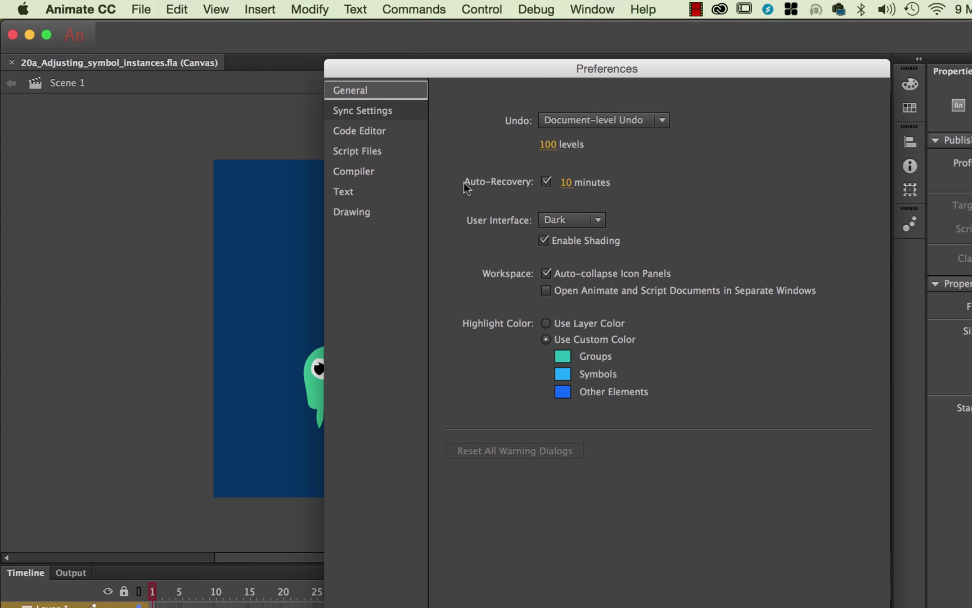
left_click(567, 186)
type("2")
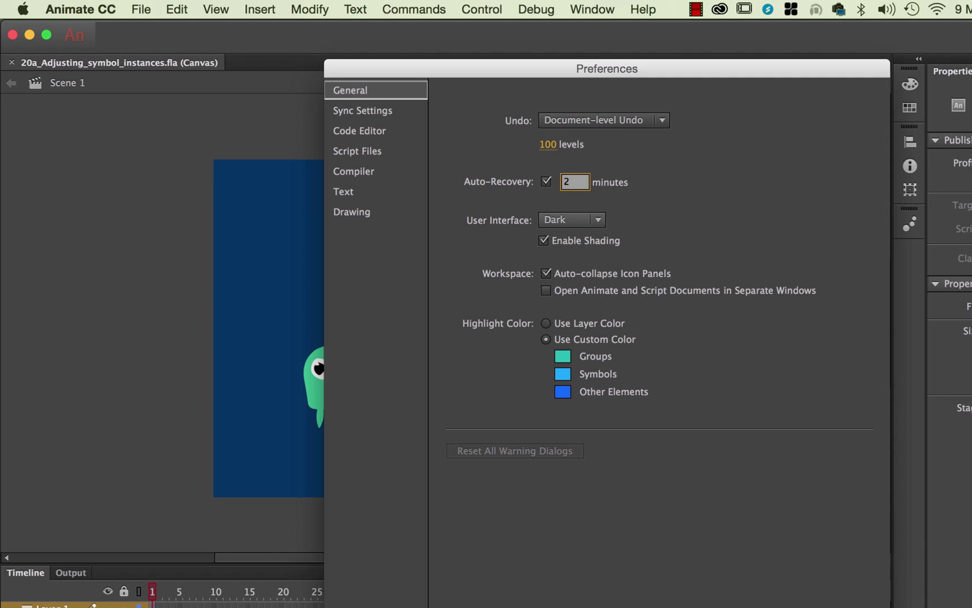
key("Return")
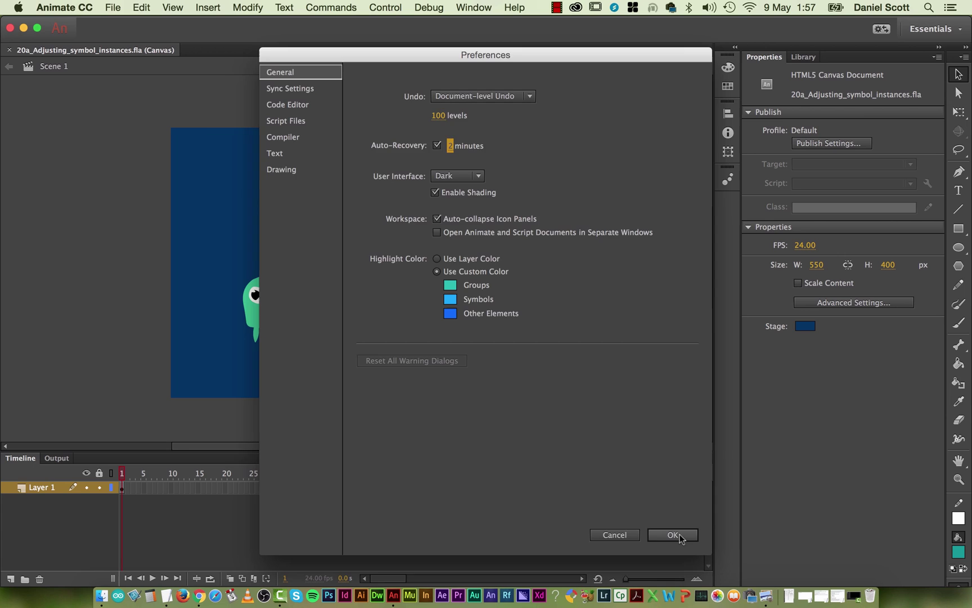
left_click(675, 535)
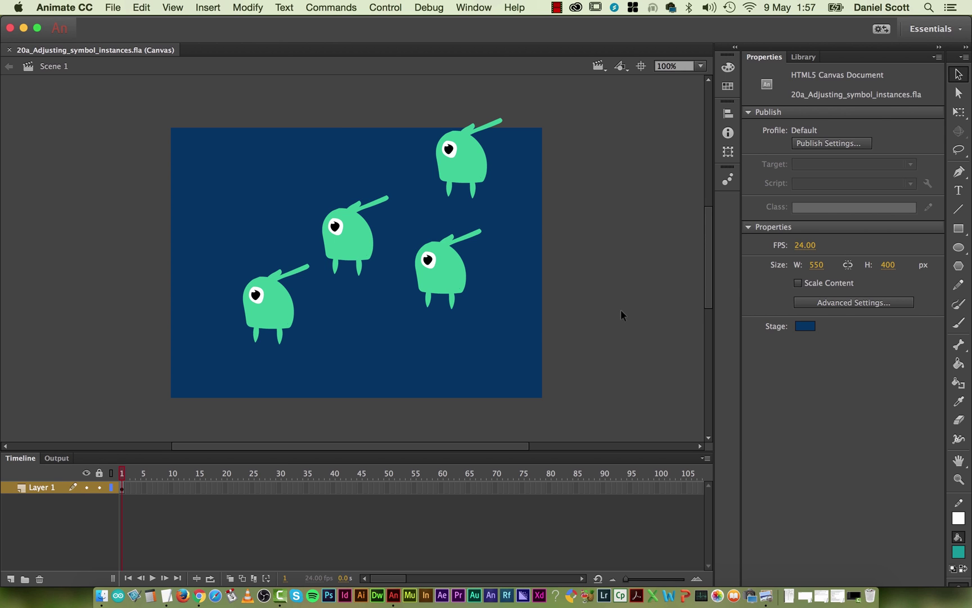
- Enlarge the top-right monster and make the bottom-right monster huge, shifting it down-right
left_click(457, 175)
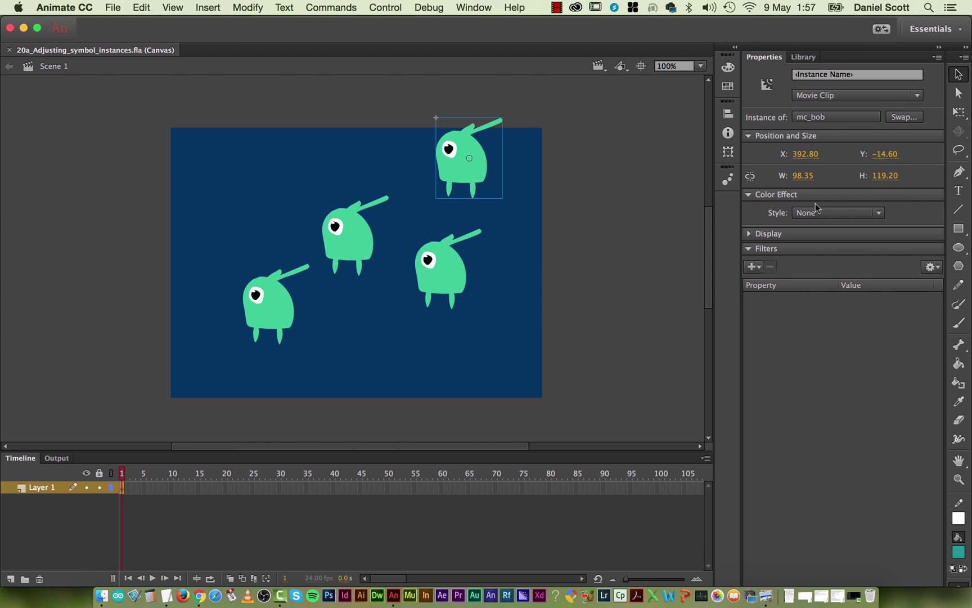
left_click(959, 112)
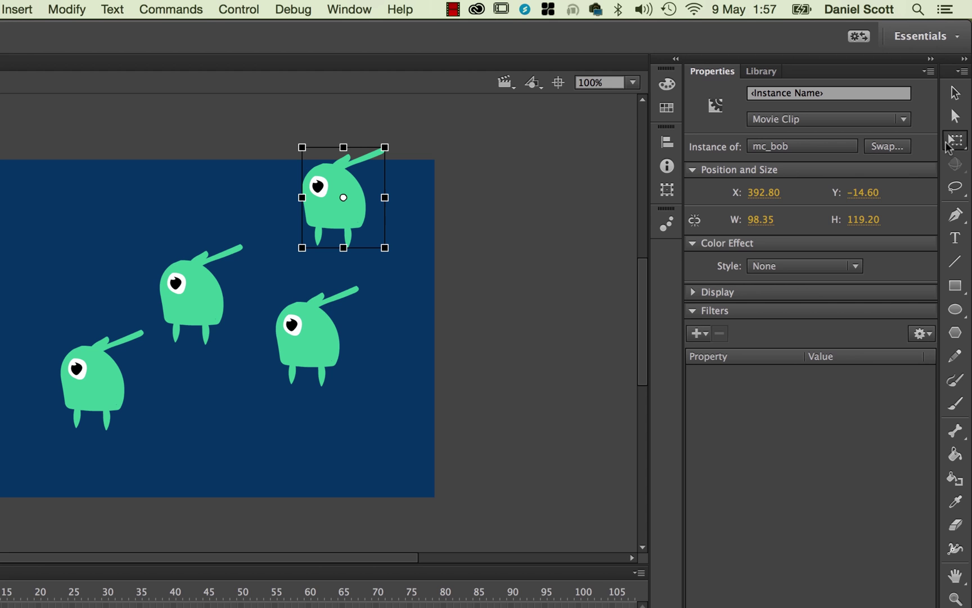
left_click_drag(385, 147, 421, 121)
left_click(334, 362)
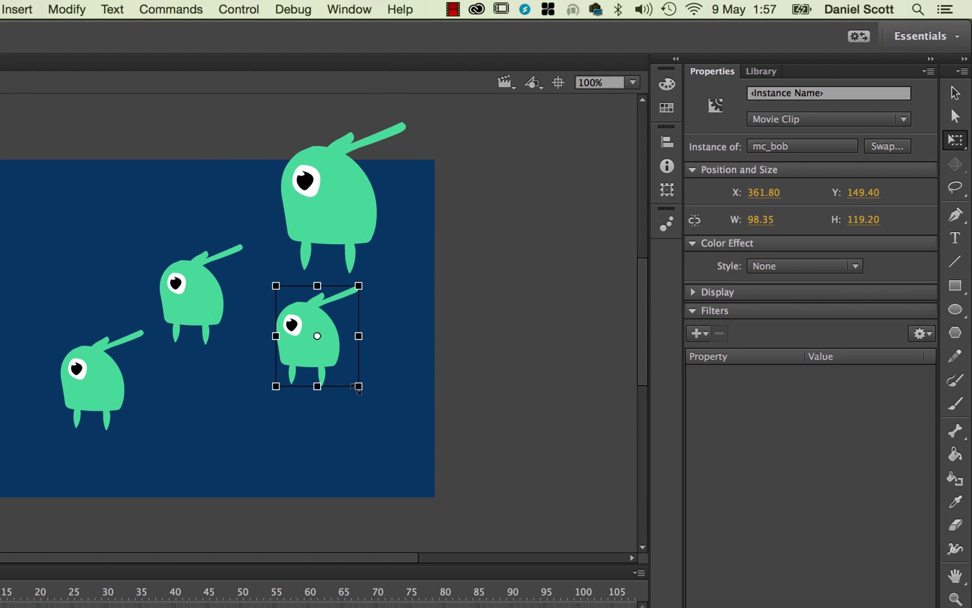
left_click_drag(358, 386, 421, 431)
left_click_drag(186, 307, 205, 322)
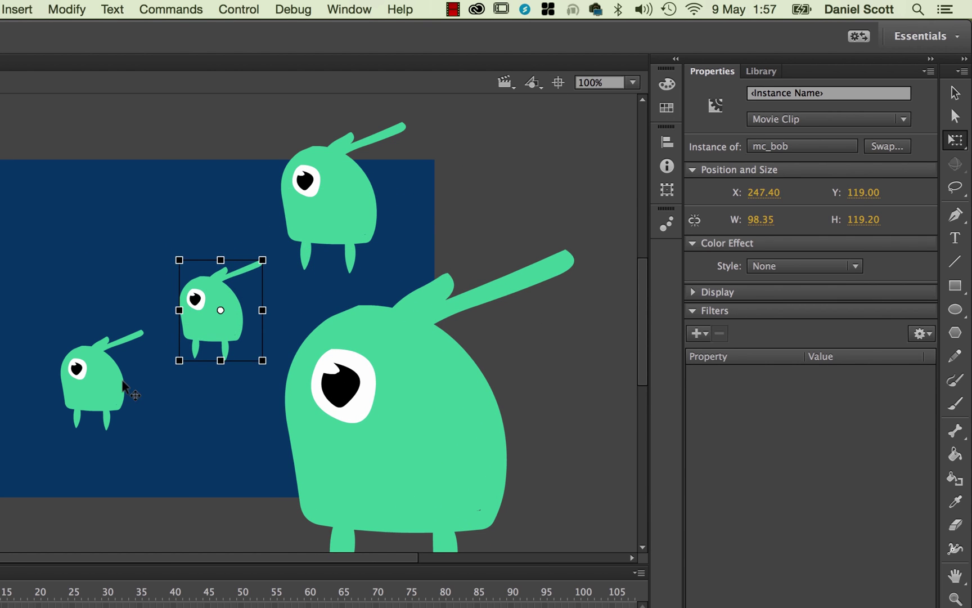
- Shrink the left monster to about 70%, then duplicate it and place the copy top-left
left_click(122, 387)
left_click_drag(142, 330, 132, 344)
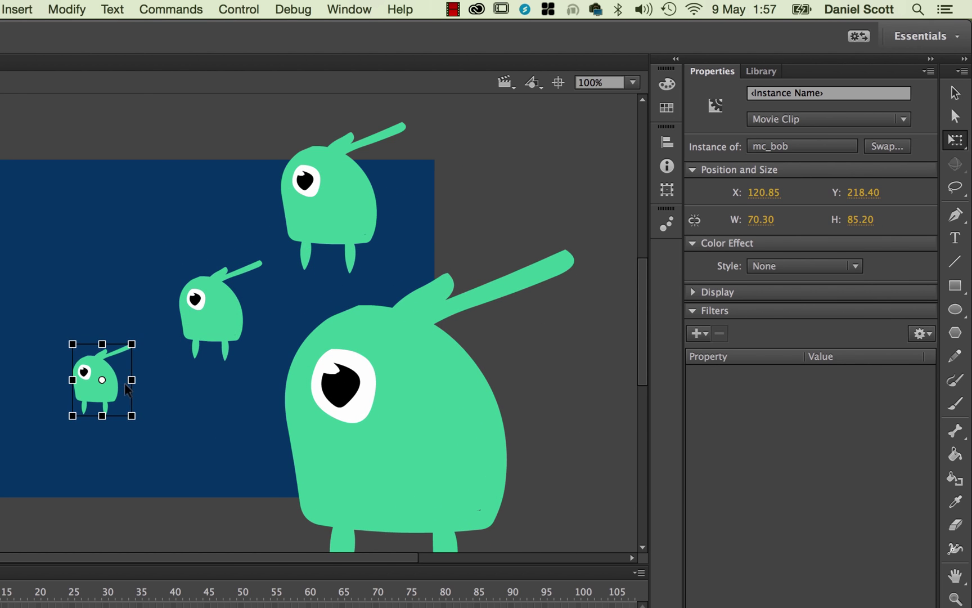
left_click_drag(117, 403, 104, 319)
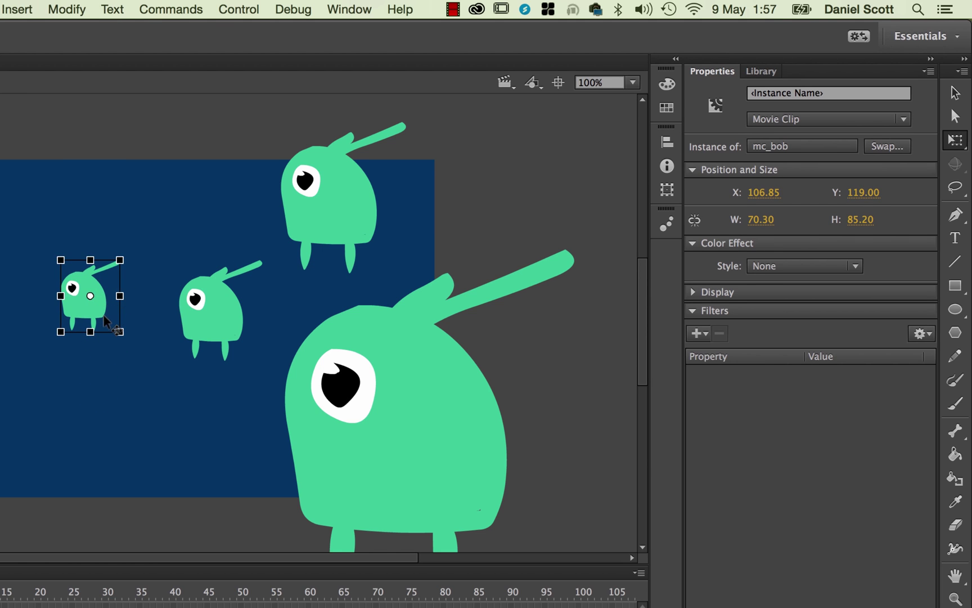
key("ctrl+c")
key("ctrl+v")
left_click_drag(221, 350, 54, 225)
left_click(100, 320)
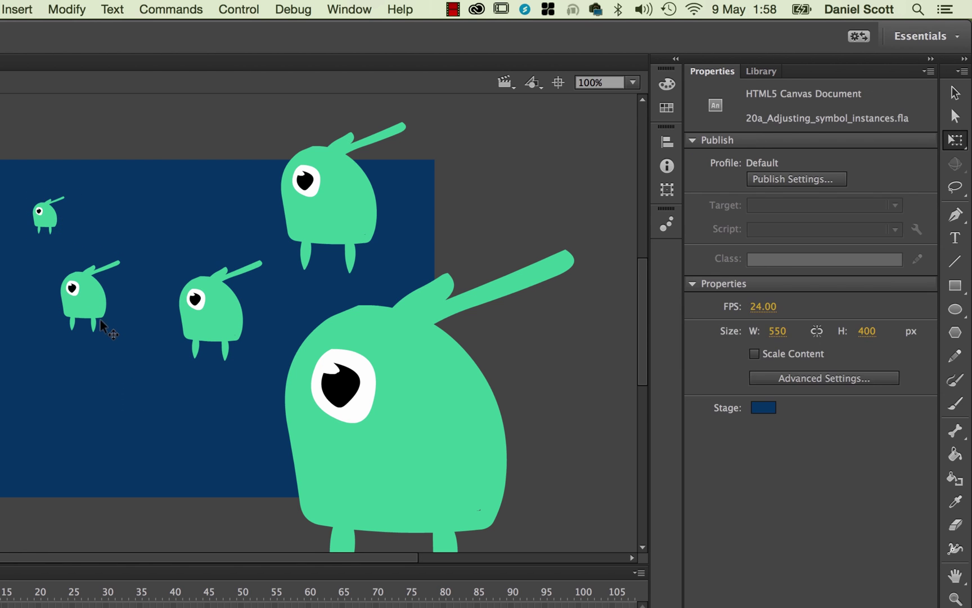
left_click_drag(100, 319, 126, 348)
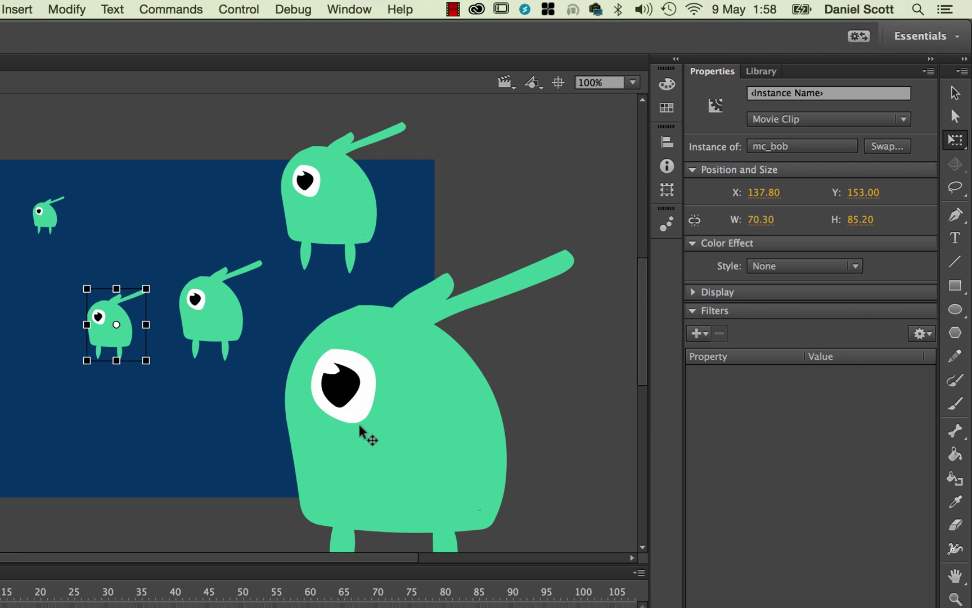
- Rotate the big and top monsters slightly, then tilt the two small monsters about 15° each
left_click(227, 452)
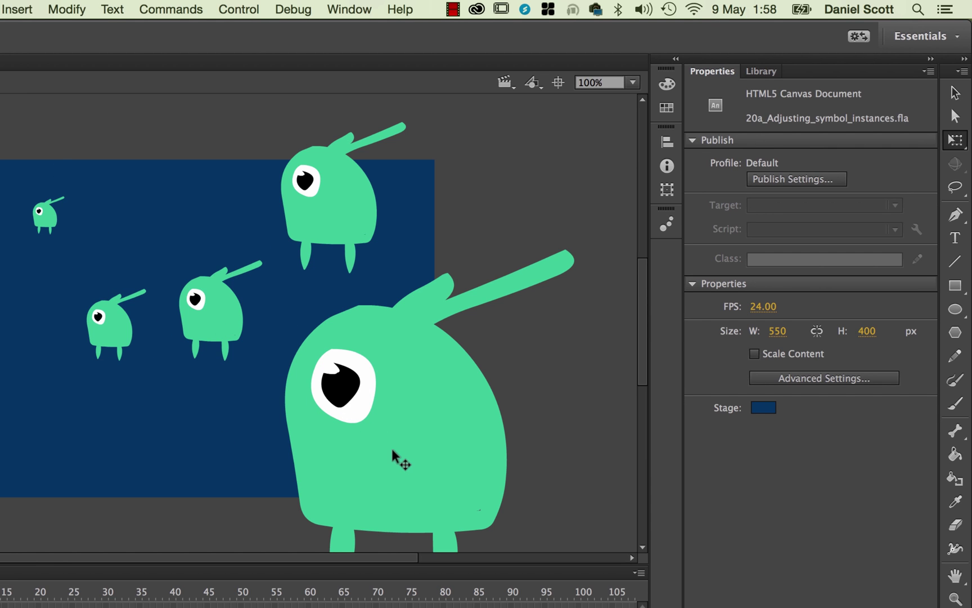
left_click(422, 411)
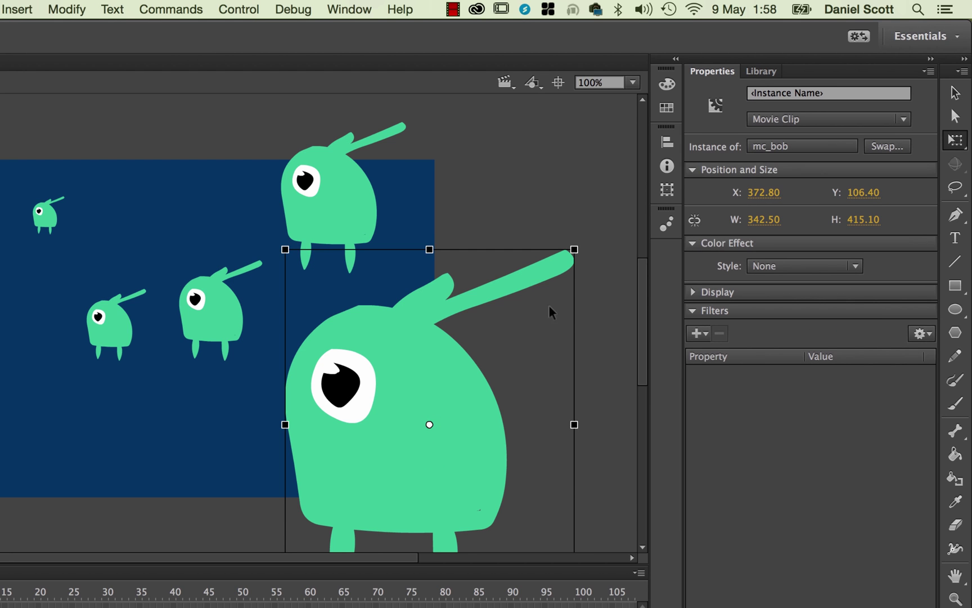
left_click_drag(586, 243, 543, 225)
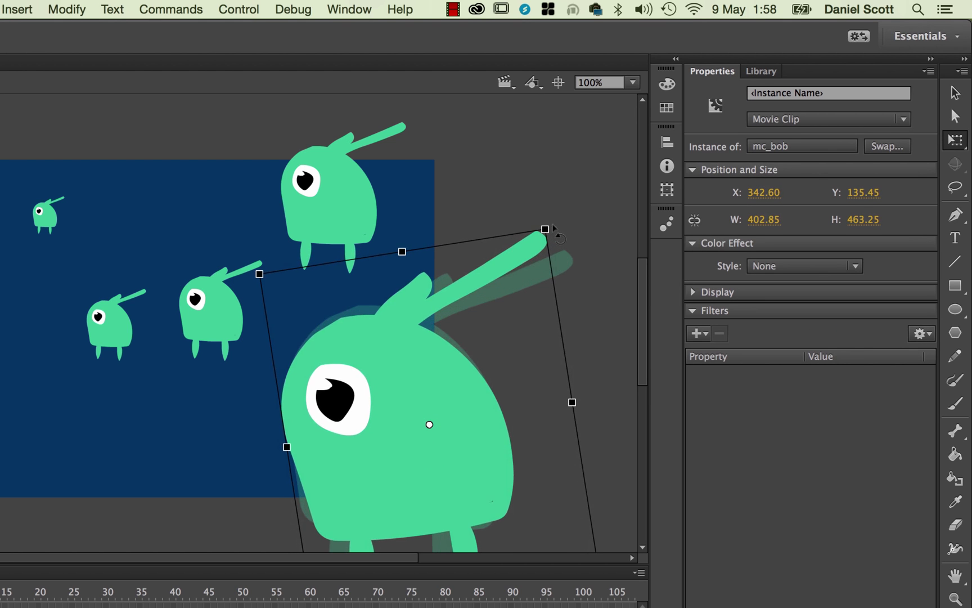
left_click(363, 217)
left_click_drag(417, 137, 424, 167)
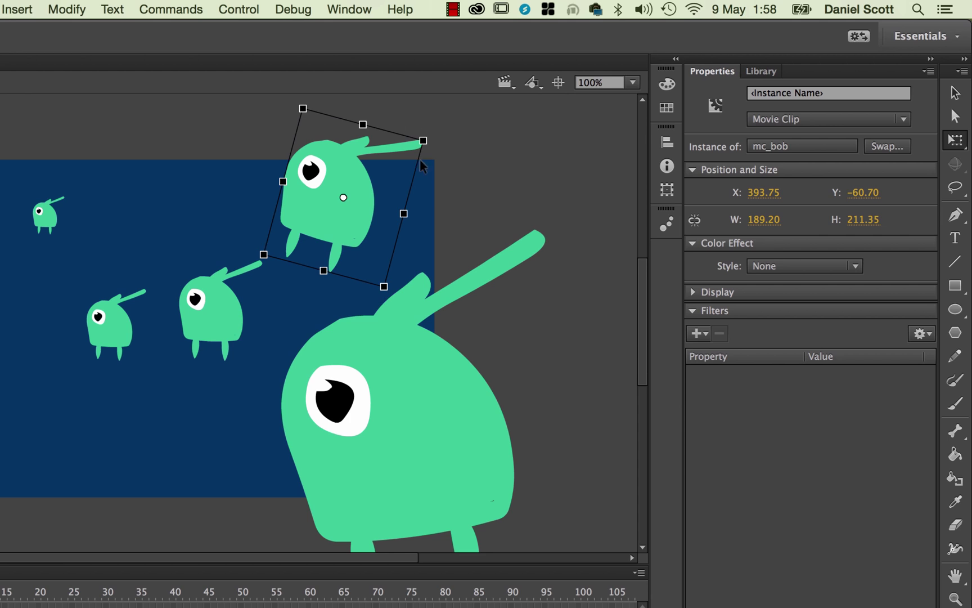
left_click(236, 332)
left_click_drag(265, 378, 276, 356)
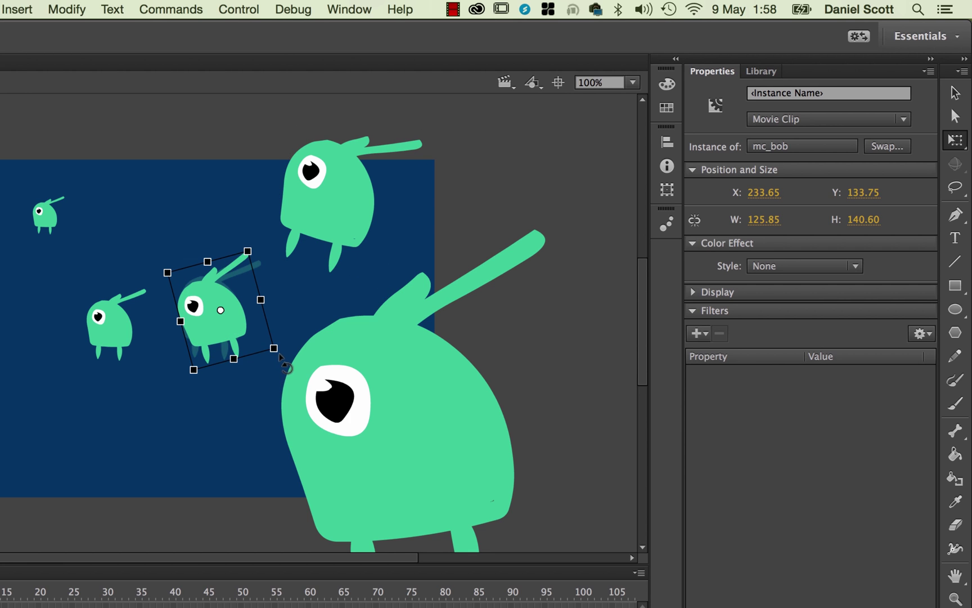
left_click(133, 338)
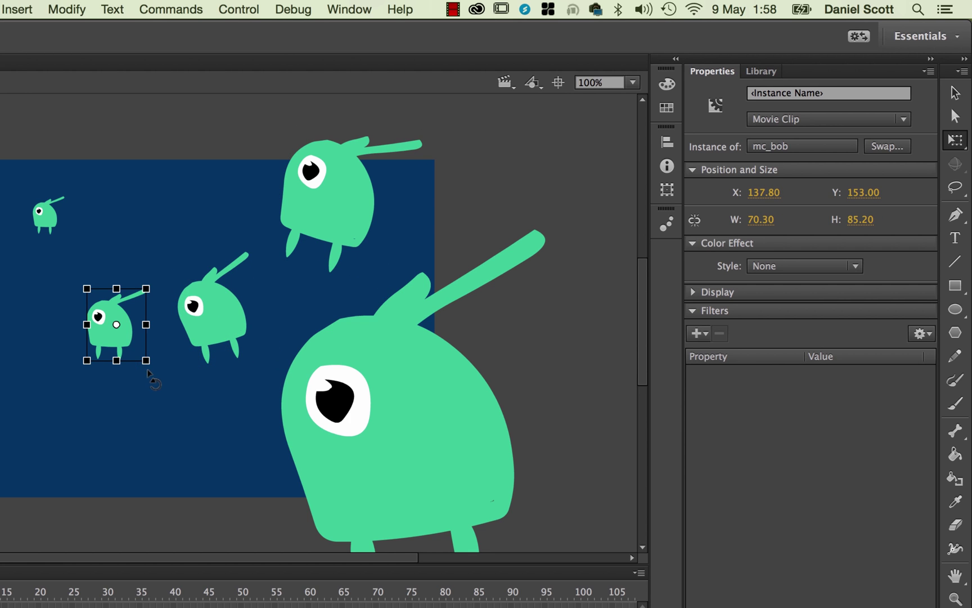
left_click_drag(163, 374, 151, 395)
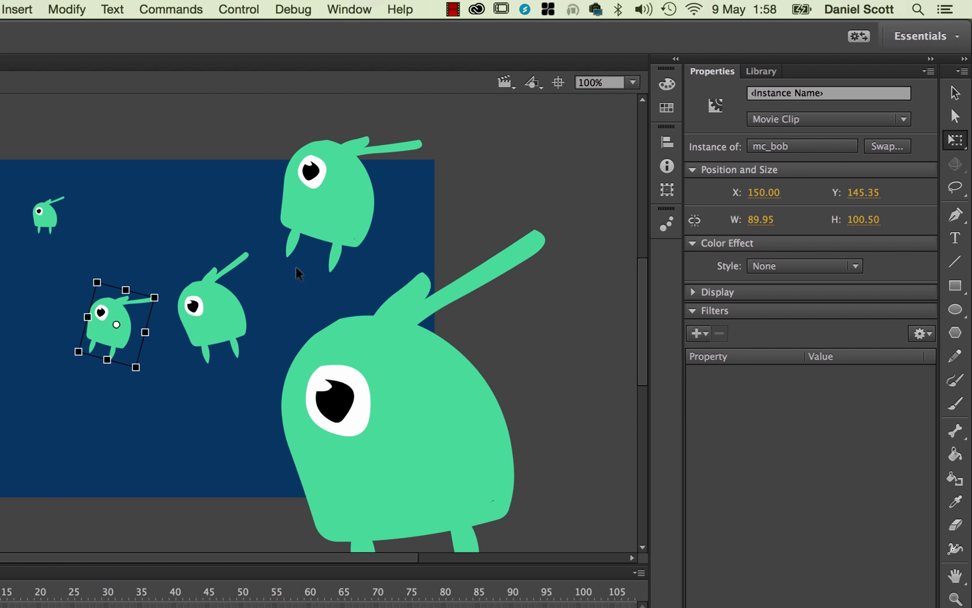
- Give the top monster a green Tint at about 34%, after resetting a trial Brightness to 0
left_click(955, 93)
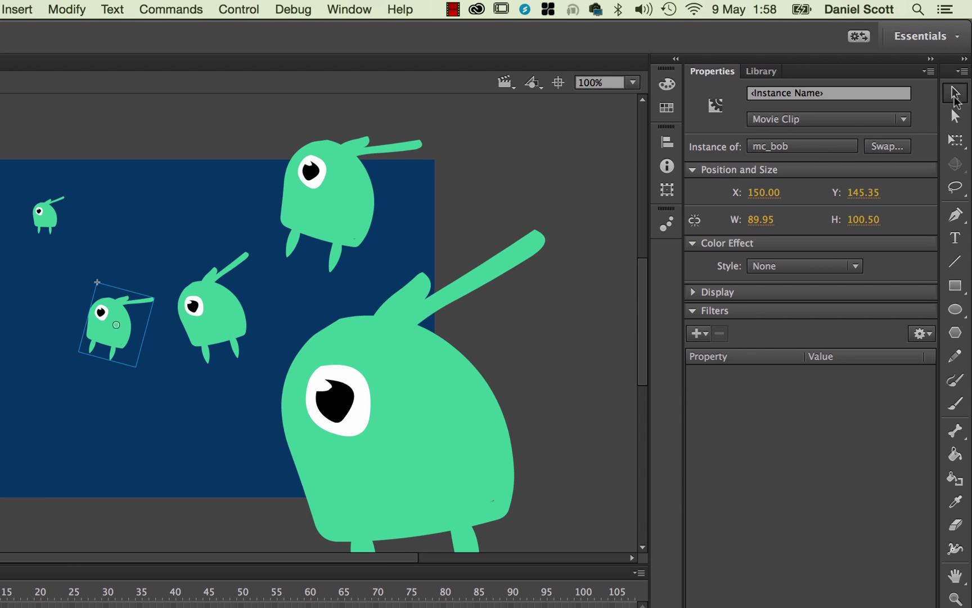
left_click(340, 205)
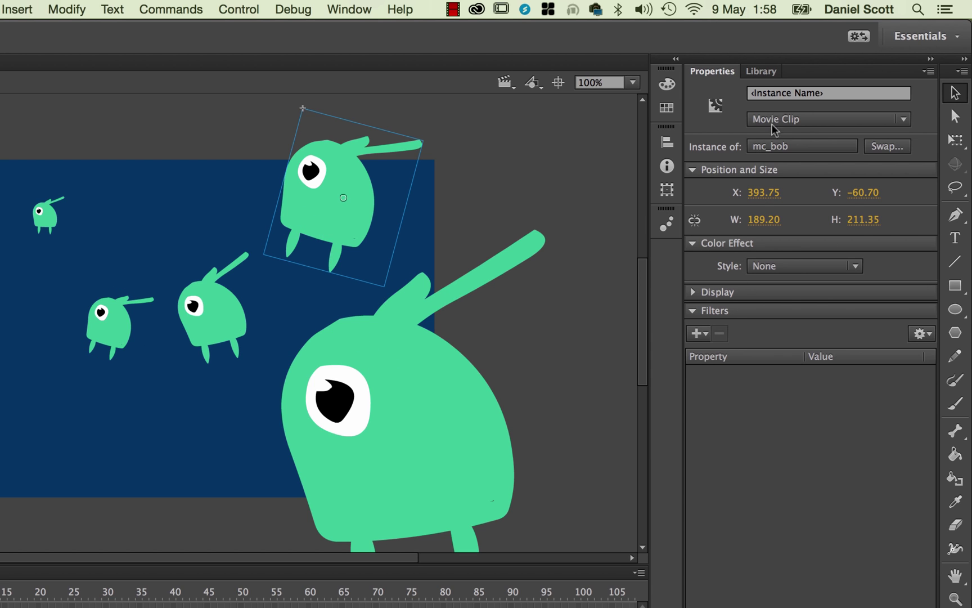
left_click(754, 72)
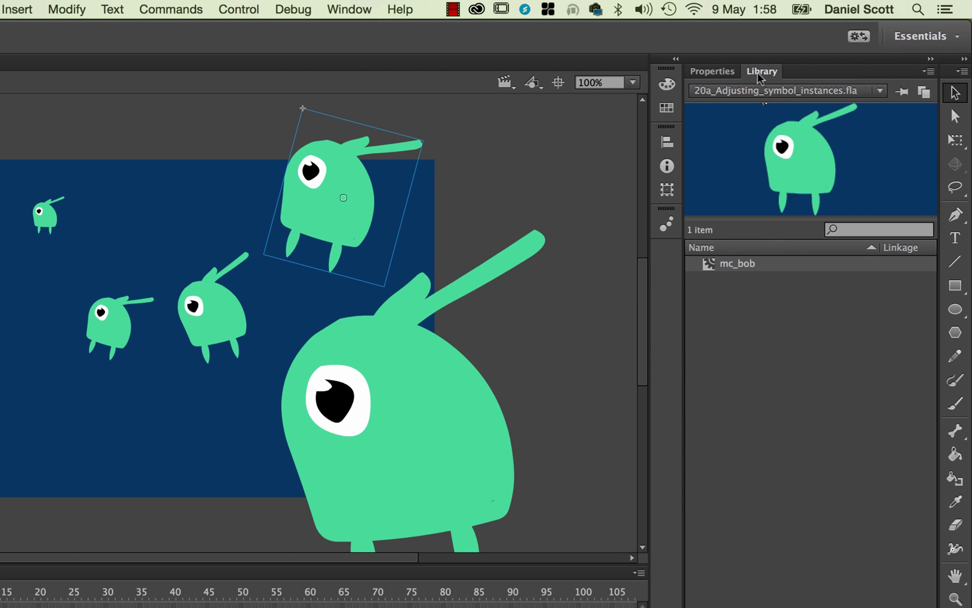
left_click(714, 74)
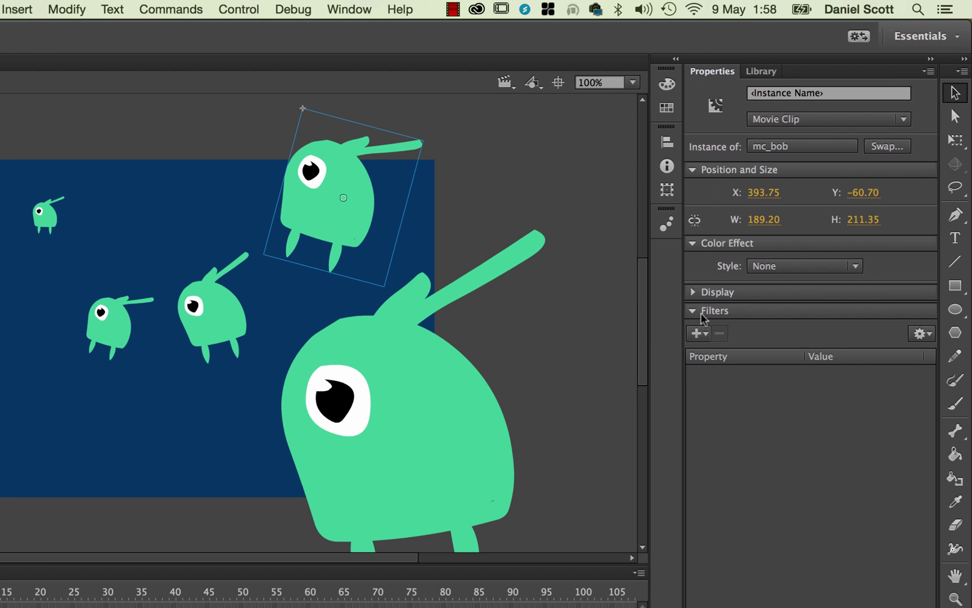
left_click(785, 269)
left_click(786, 304)
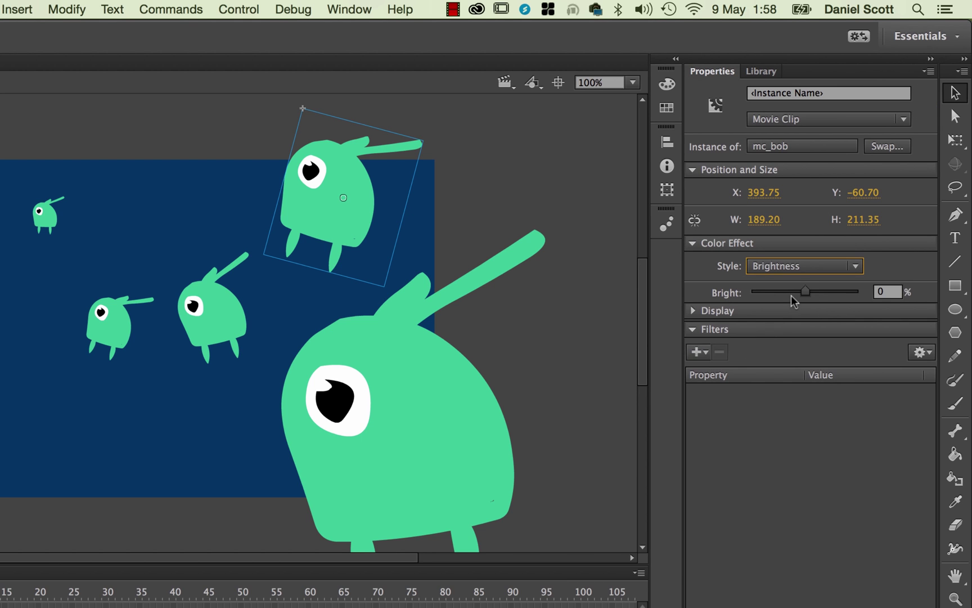
left_click_drag(811, 295, 763, 301)
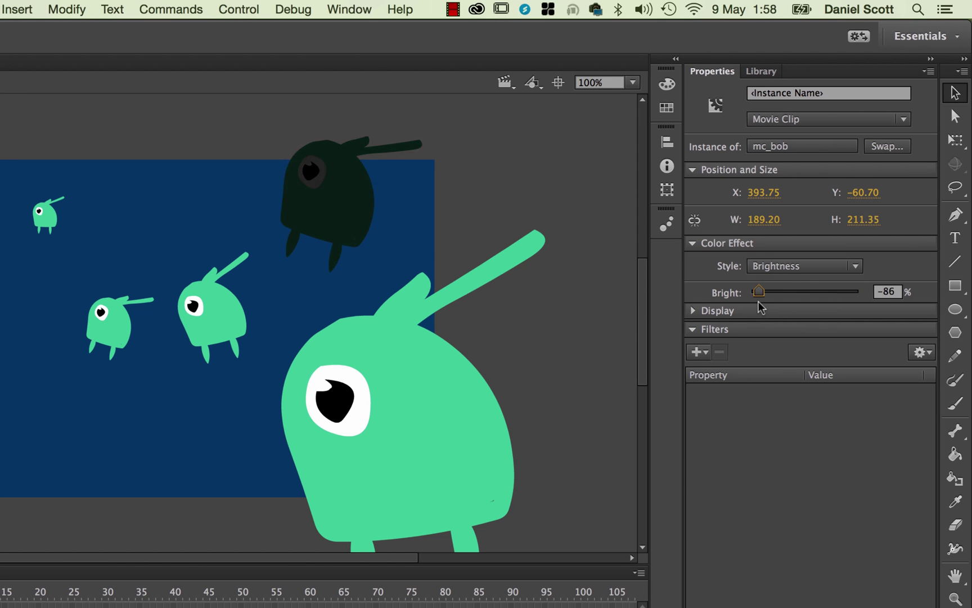
left_click_drag(759, 302, 818, 303)
type("0")
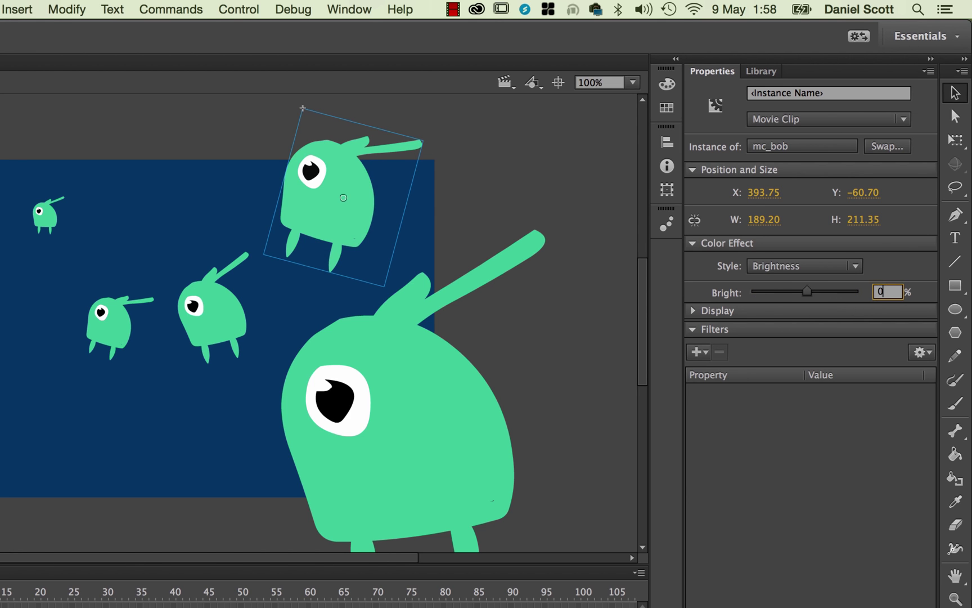
key("Return")
left_click(816, 266)
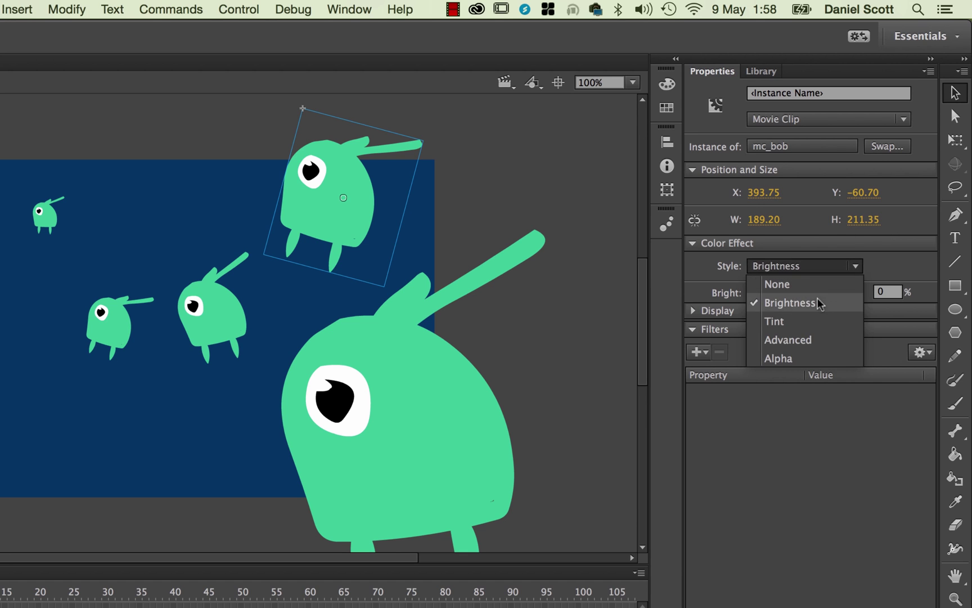
left_click(787, 320)
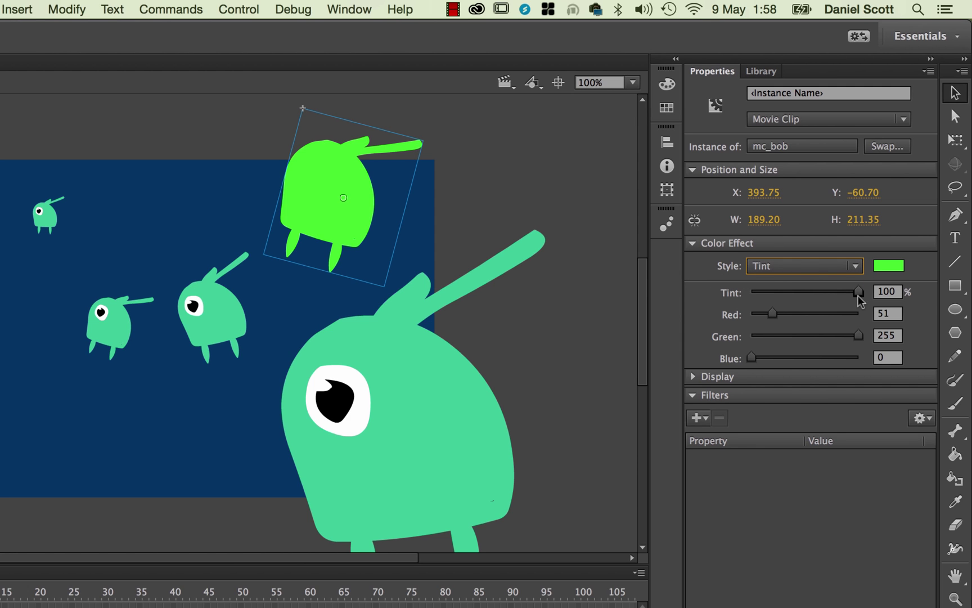
left_click_drag(859, 296, 787, 302)
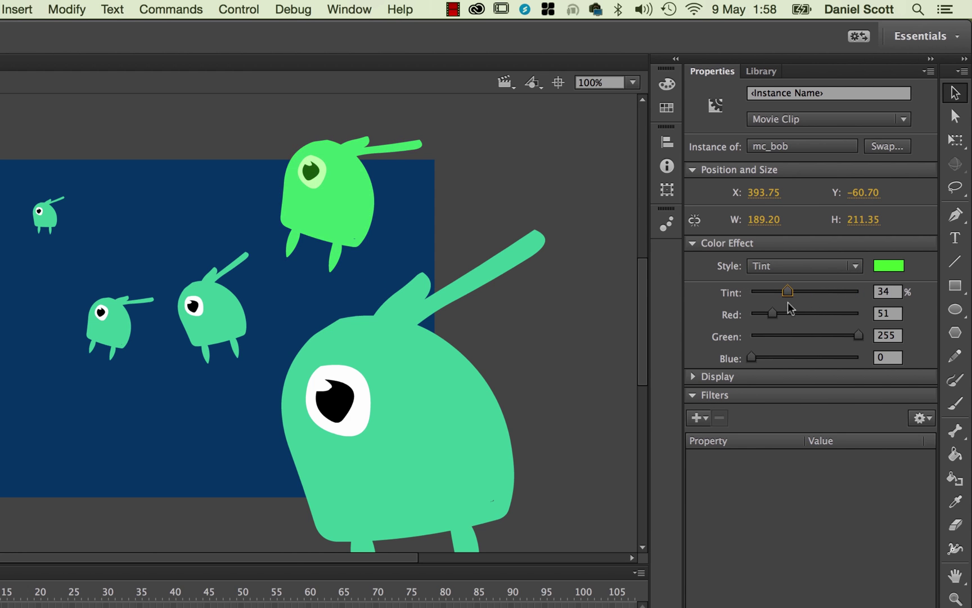
- Give the middle monster a dark blue Tint colour effect
left_click(243, 317)
left_click(813, 268)
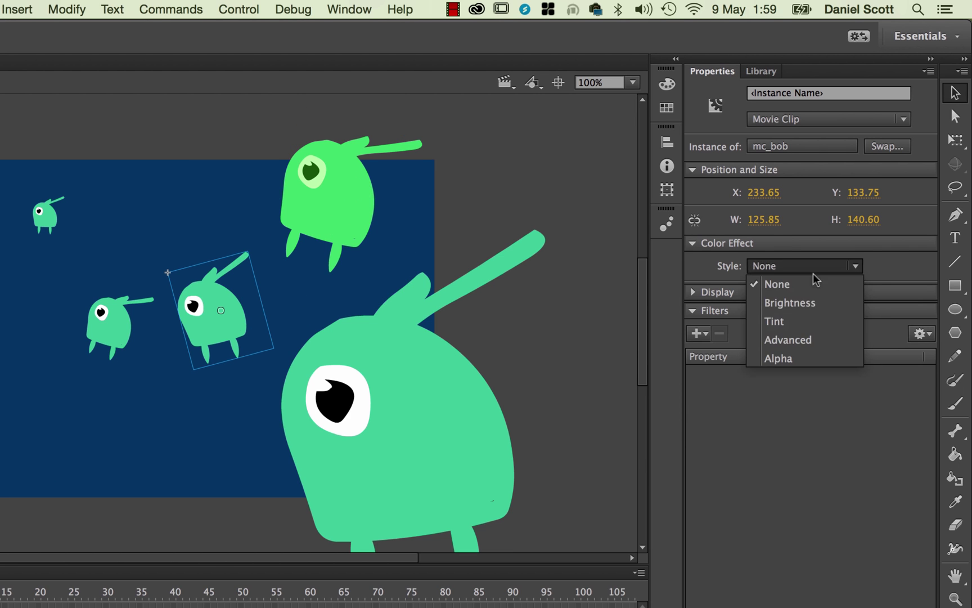
left_click(799, 320)
left_click(889, 265)
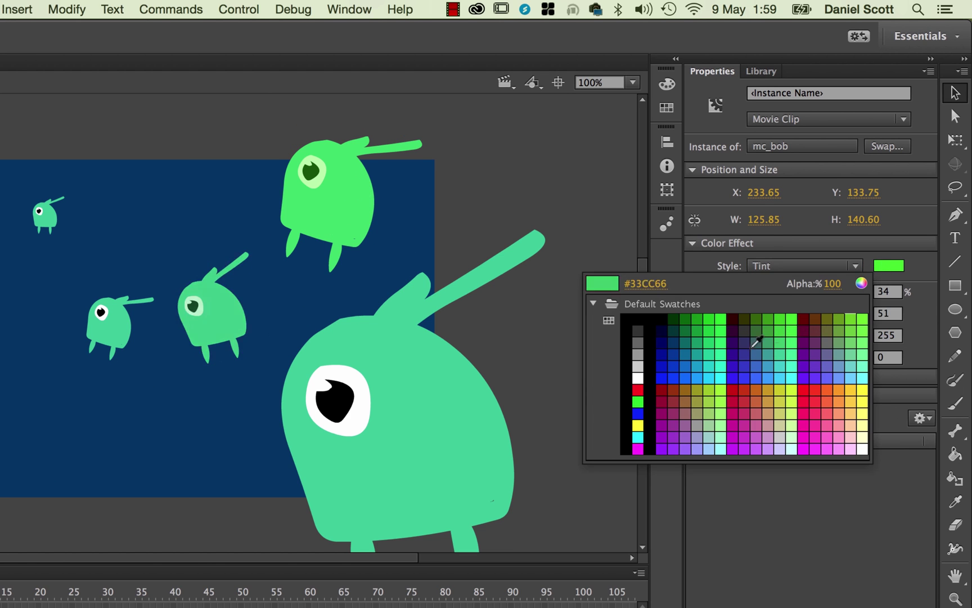
left_click(662, 342)
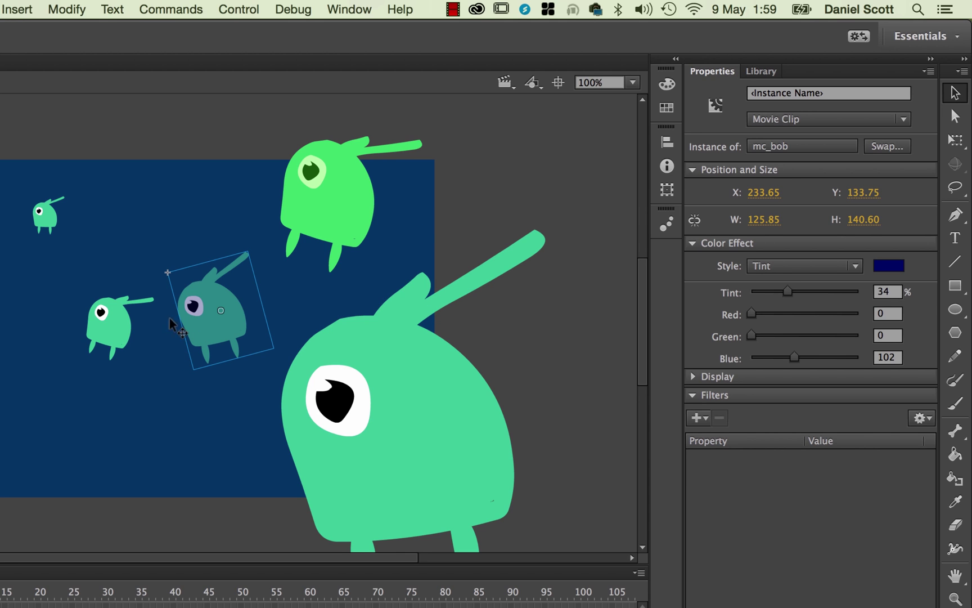
left_click(115, 337)
left_click(805, 265)
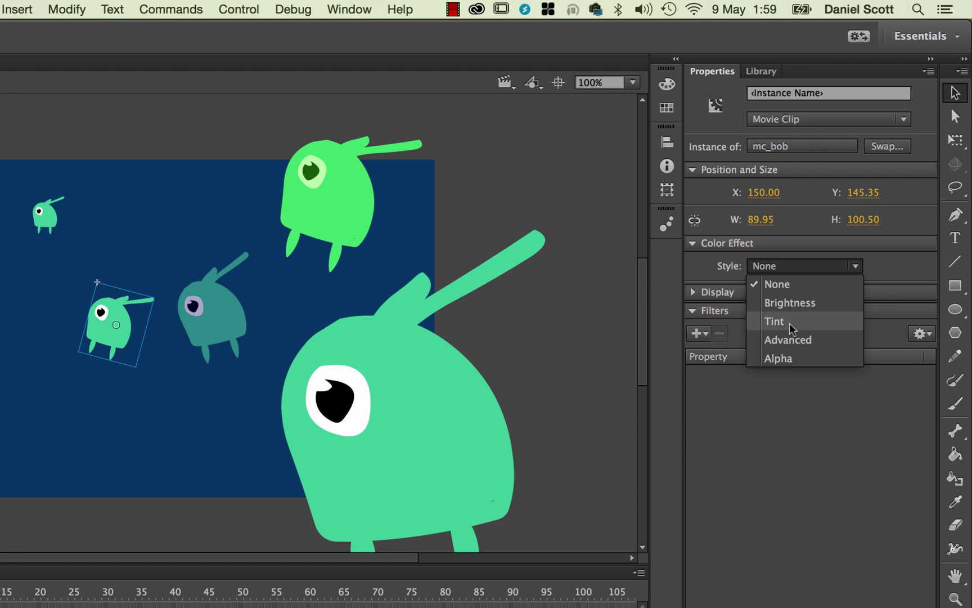
- Set the small monster's Alpha to 45% and nudge it slightly up and left
left_click(780, 359)
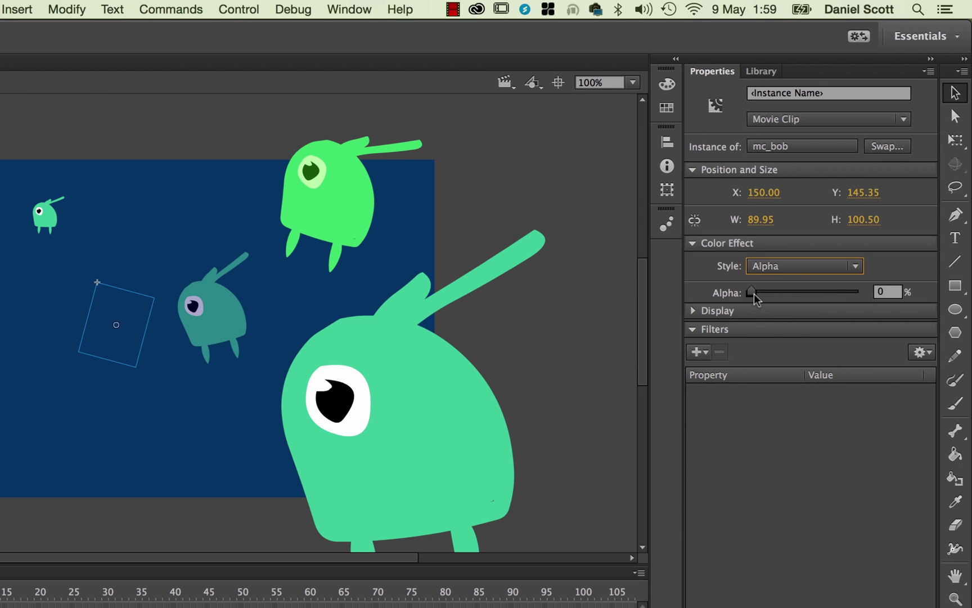
left_click_drag(755, 293, 800, 296)
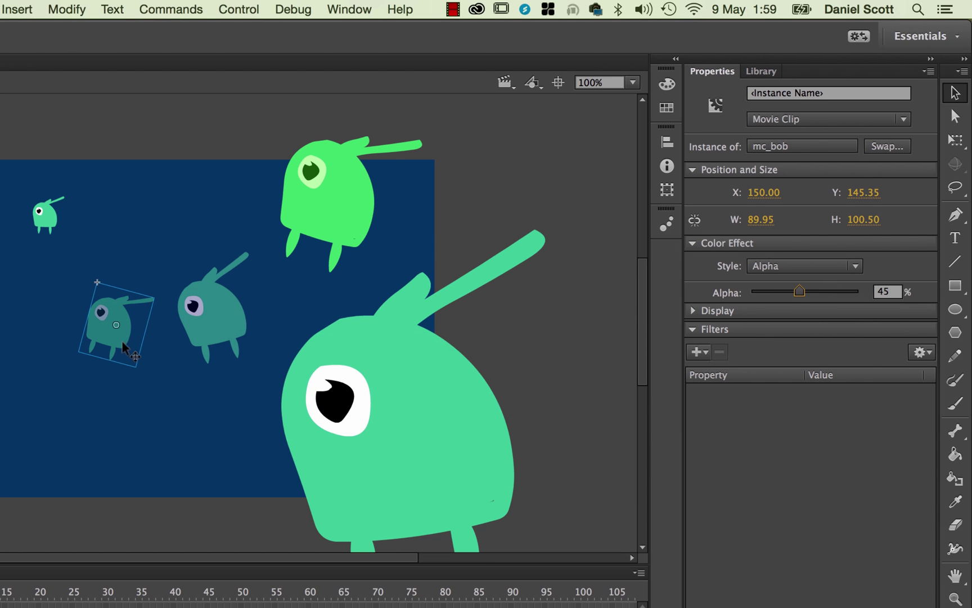
left_click_drag(118, 333, 92, 327)
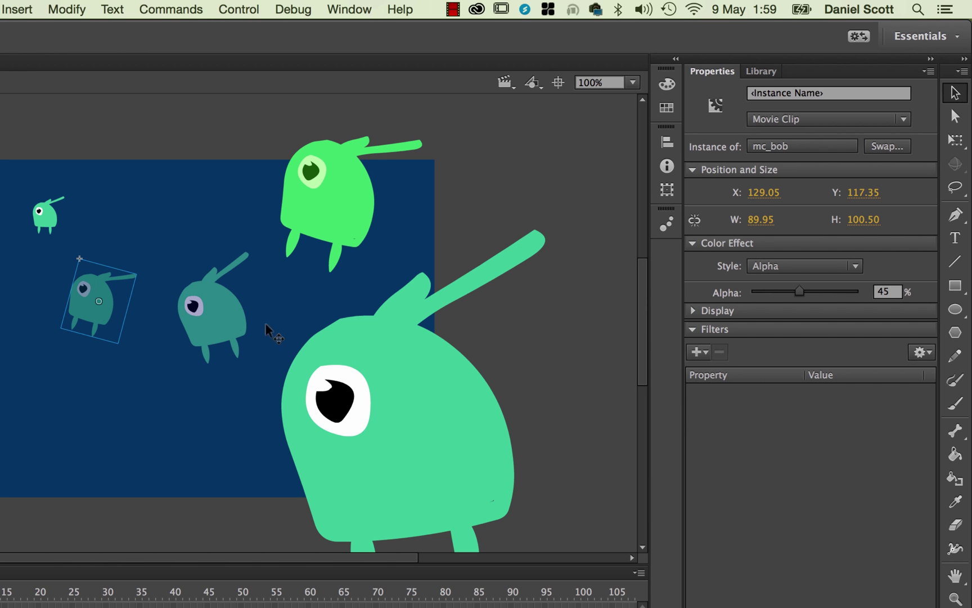
- Switch the top monster to an Advanced colour effect with Alpha lowered to 44%
left_click(321, 234)
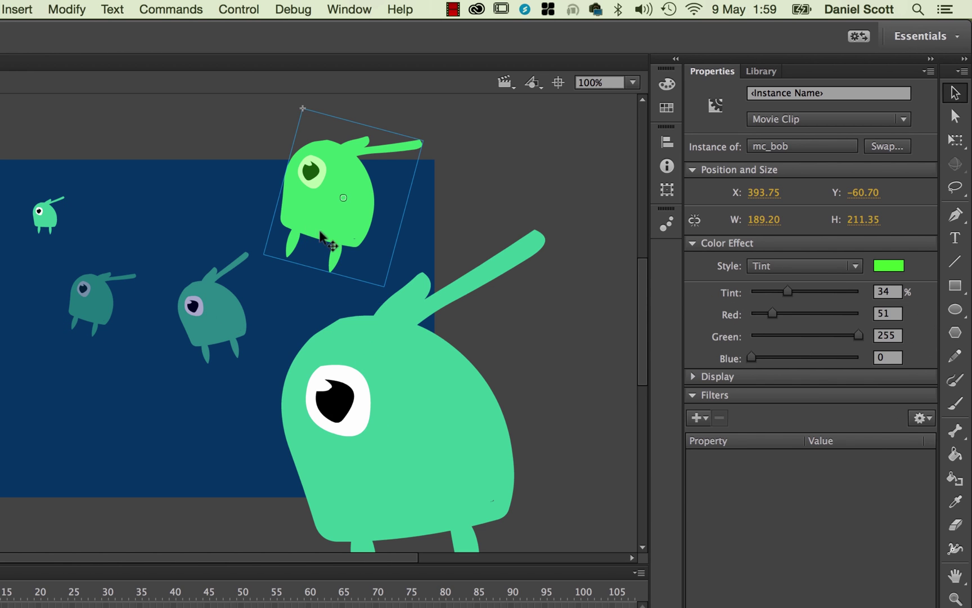
left_click(832, 267)
left_click(801, 363)
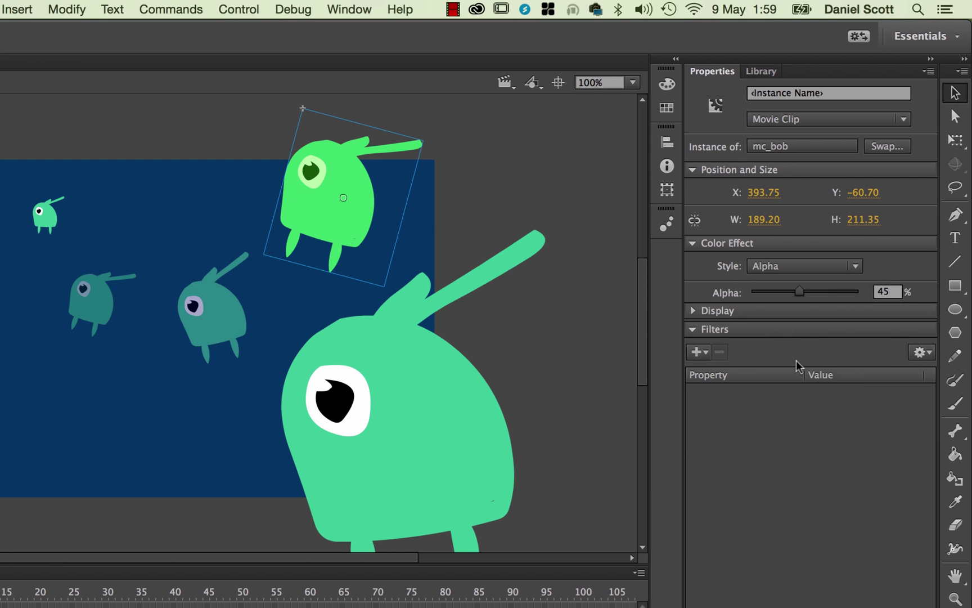
left_click(810, 266)
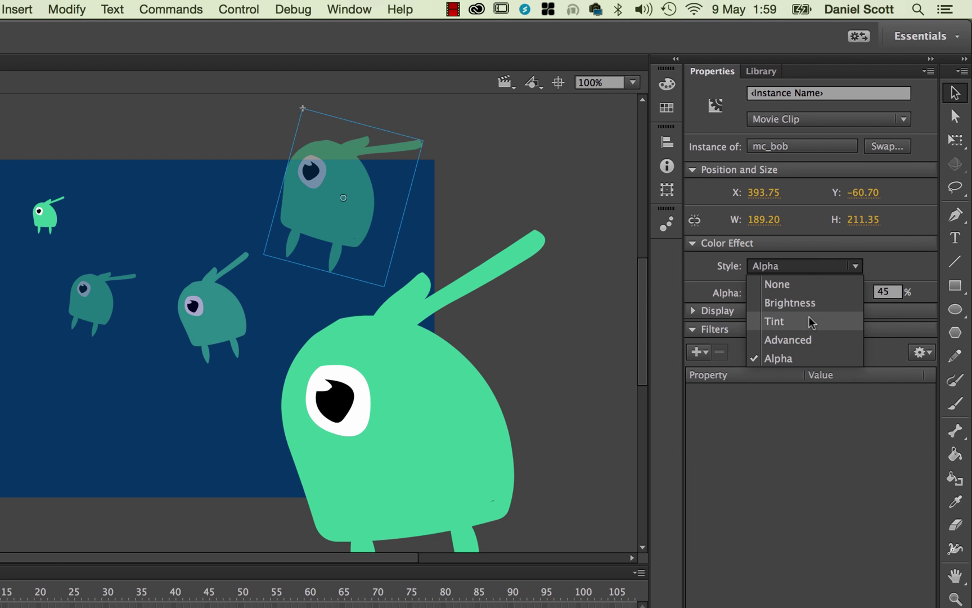
left_click(811, 321)
left_click(813, 267)
left_click(809, 340)
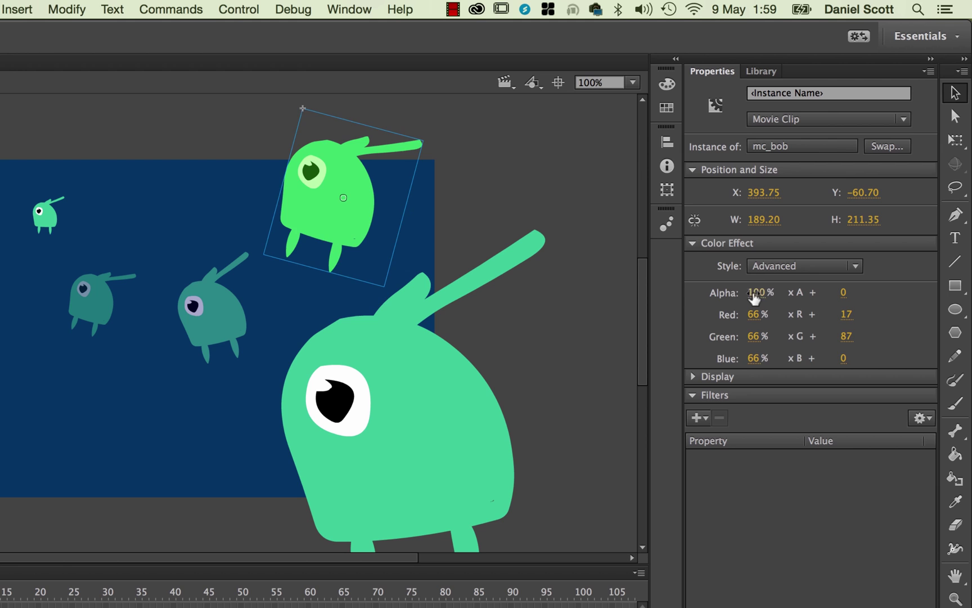
left_click_drag(755, 299, 721, 299)
left_click(805, 265)
left_click(783, 341)
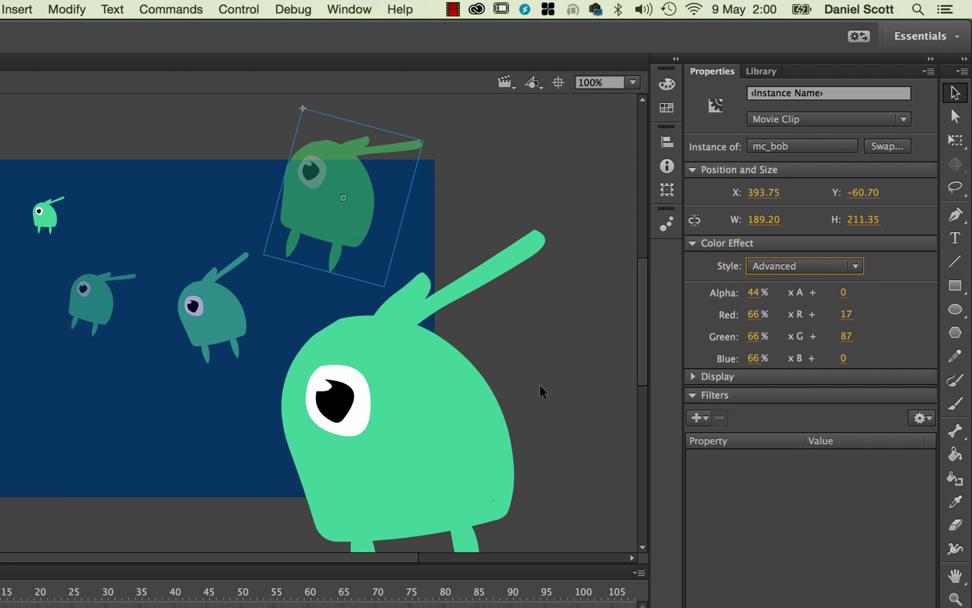
- Keep the middle monster's colour effect set to Tint
left_click(227, 312)
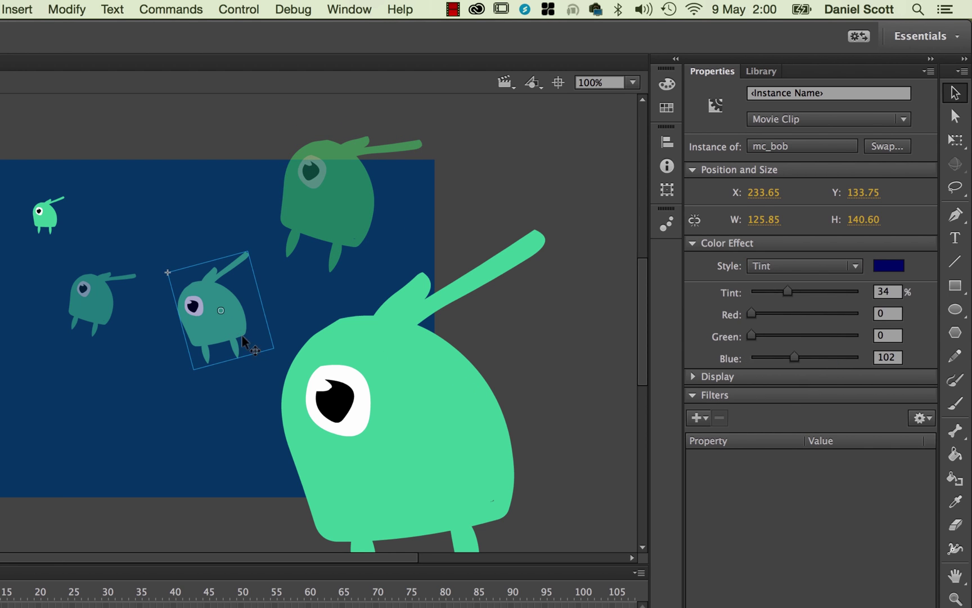
left_click(832, 270)
left_click(774, 320)
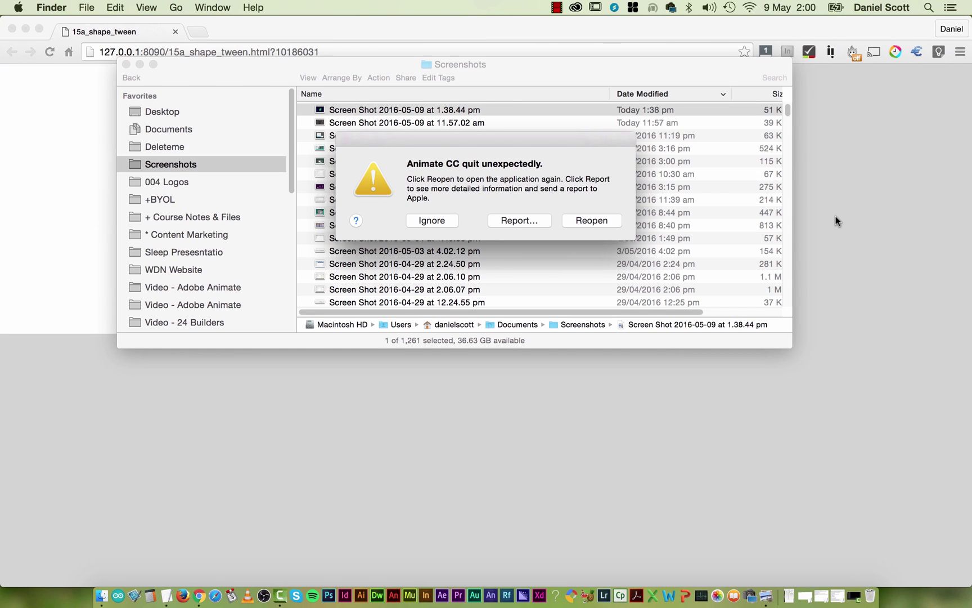
- Reopen Animate CC from the 'quit unexpectedly' crash alert
left_click(582, 220)
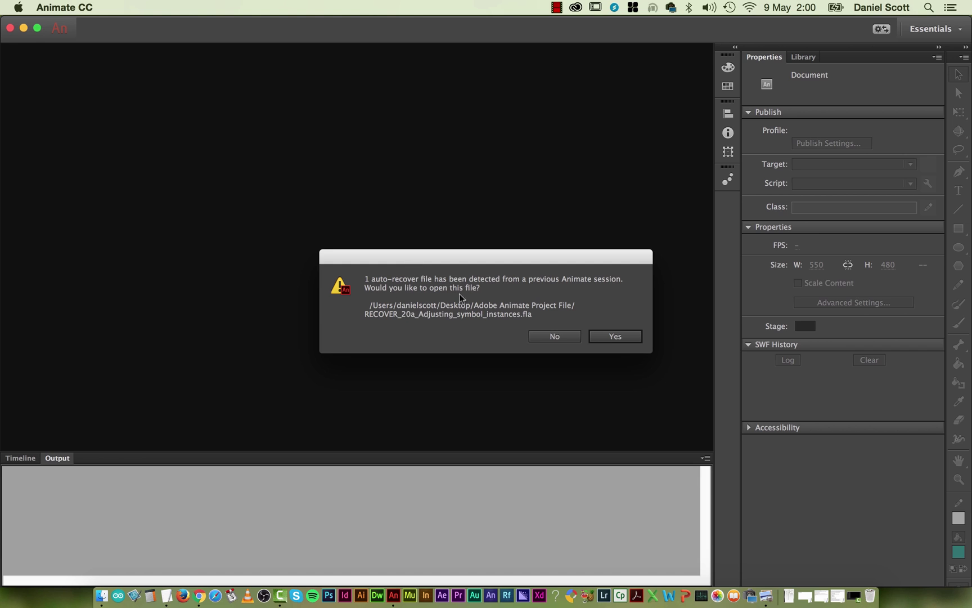
- Accept opening the auto-recover file and select the middle teal monster
key("Return")
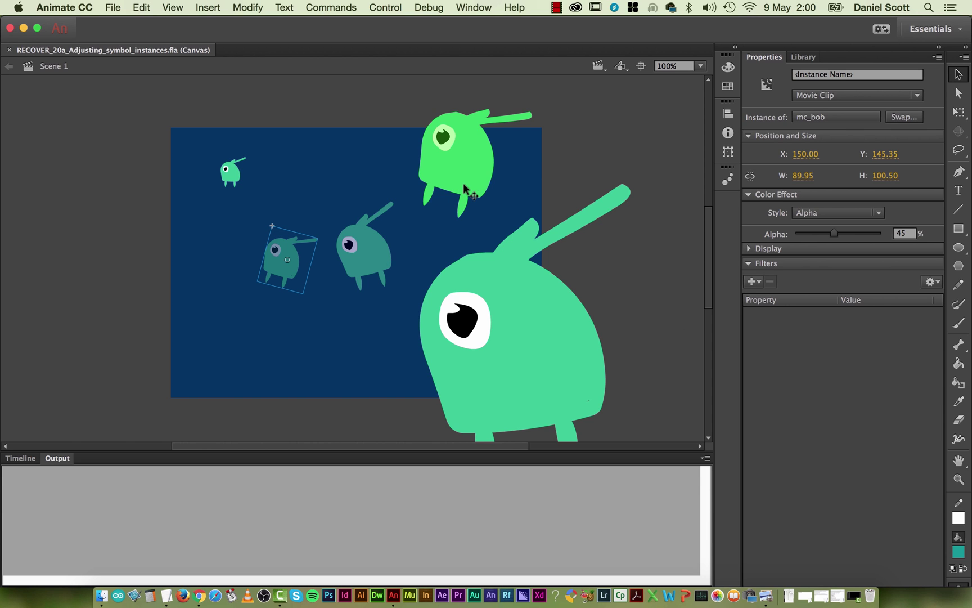
left_click(376, 240)
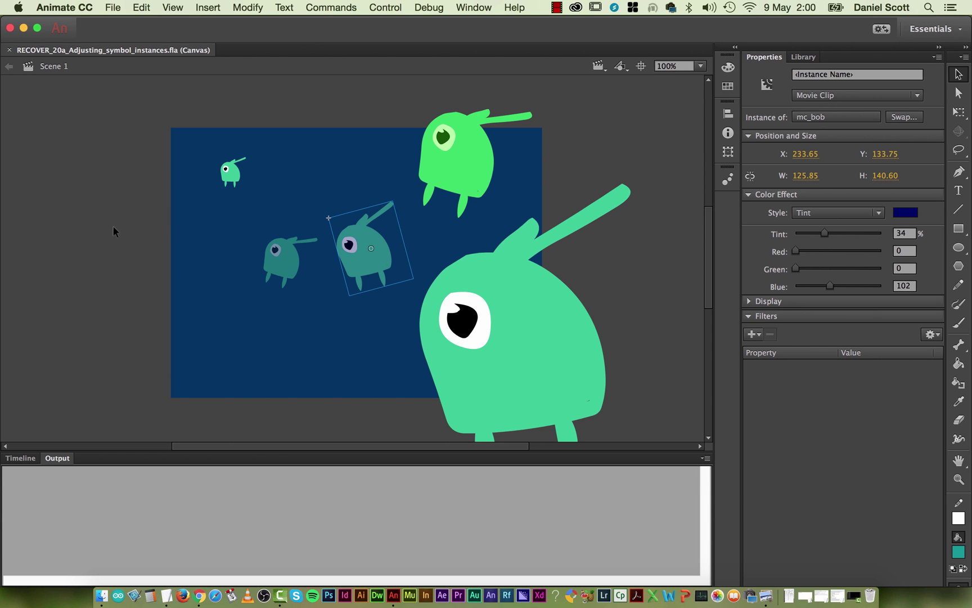
left_click(116, 9)
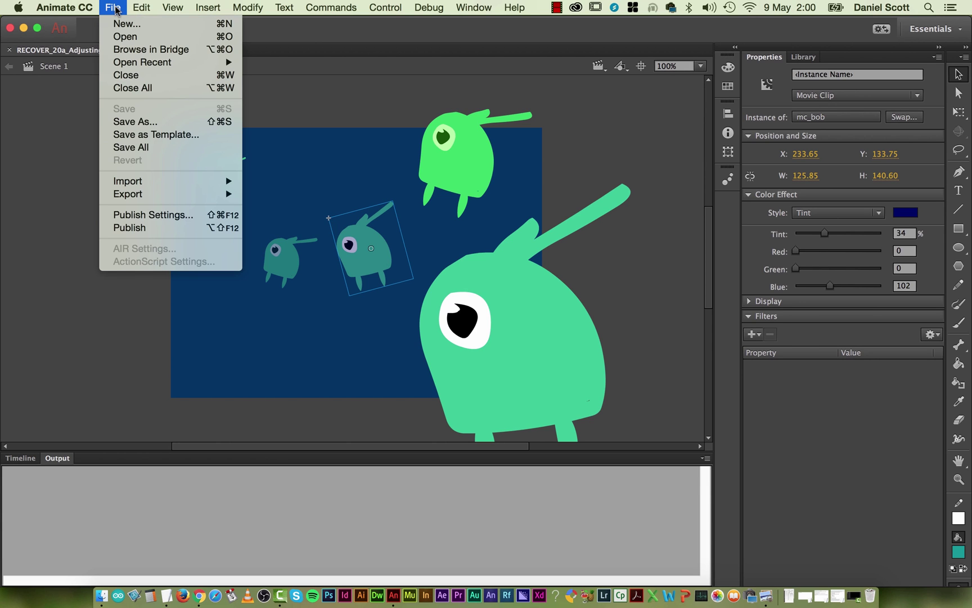
left_click(298, 107)
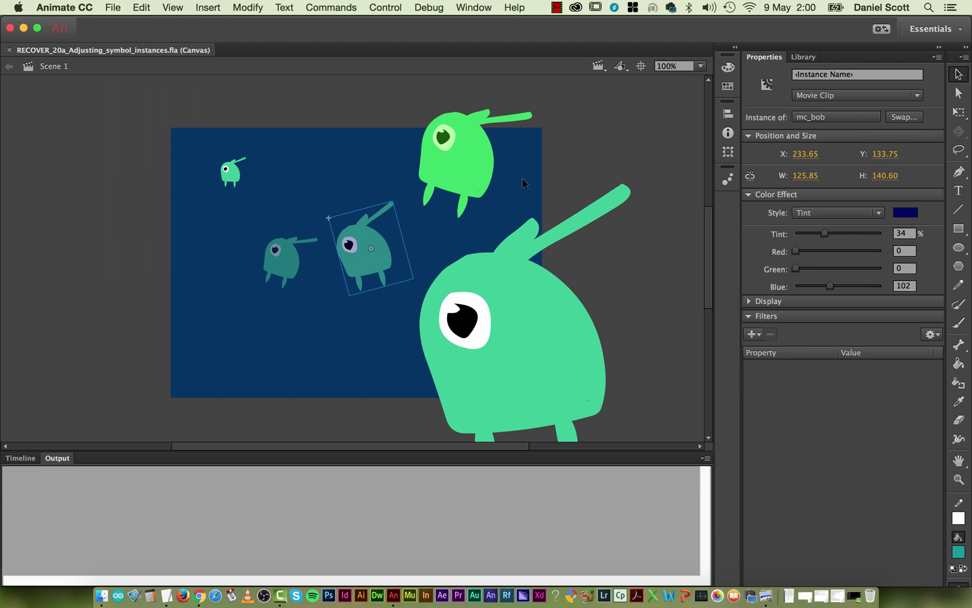
left_click(819, 214)
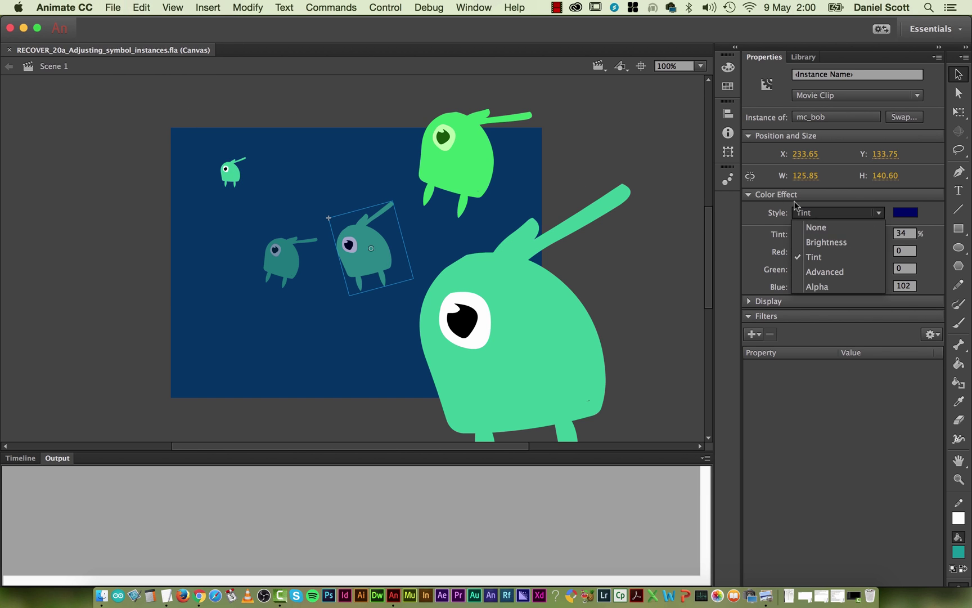
left_click(630, 267)
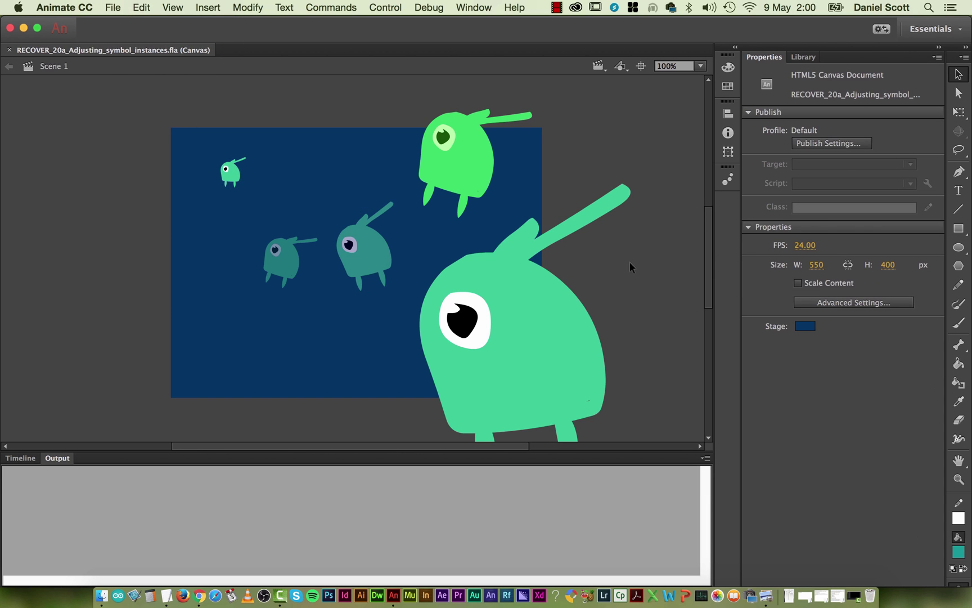
left_click(472, 158)
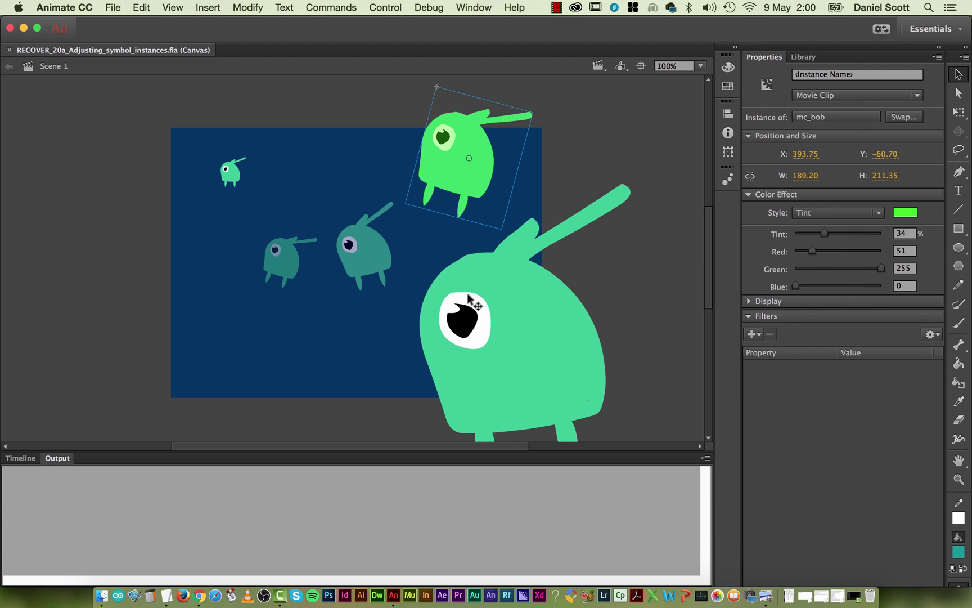
- Add a red Glow filter with 22 px blur to the large teal monster
left_click(514, 290)
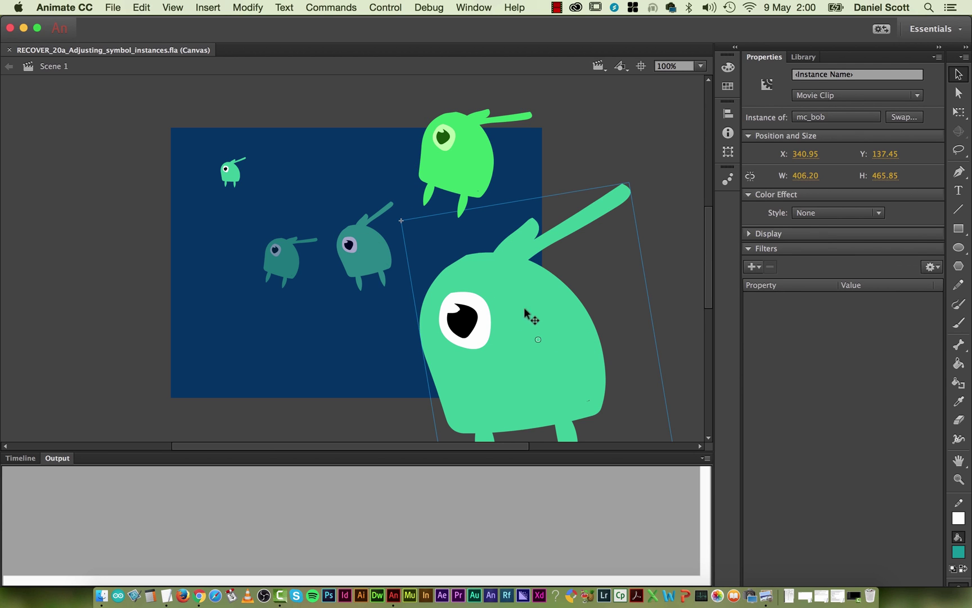
left_click(749, 249)
left_click(749, 249)
left_click(753, 271)
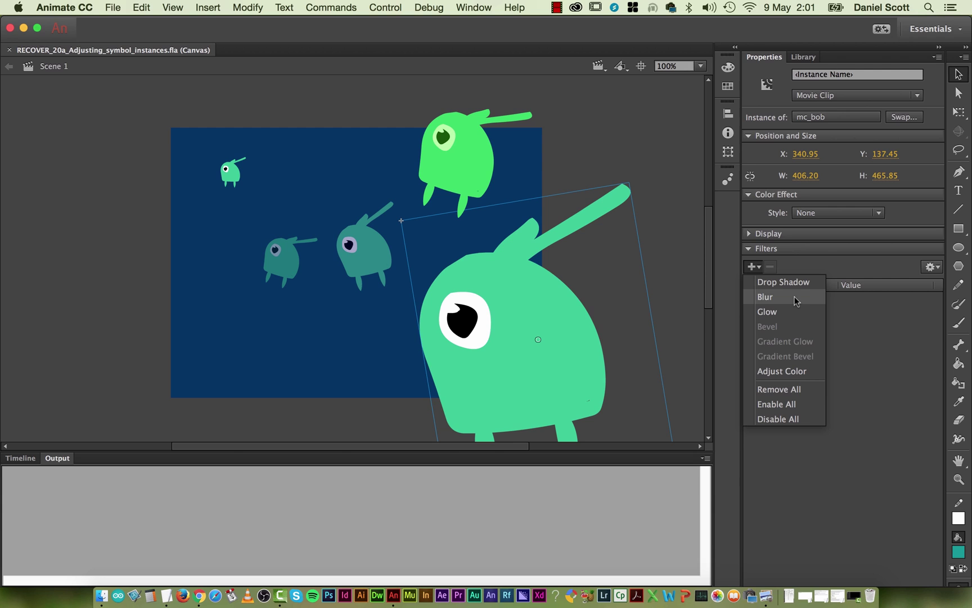
left_click(796, 311)
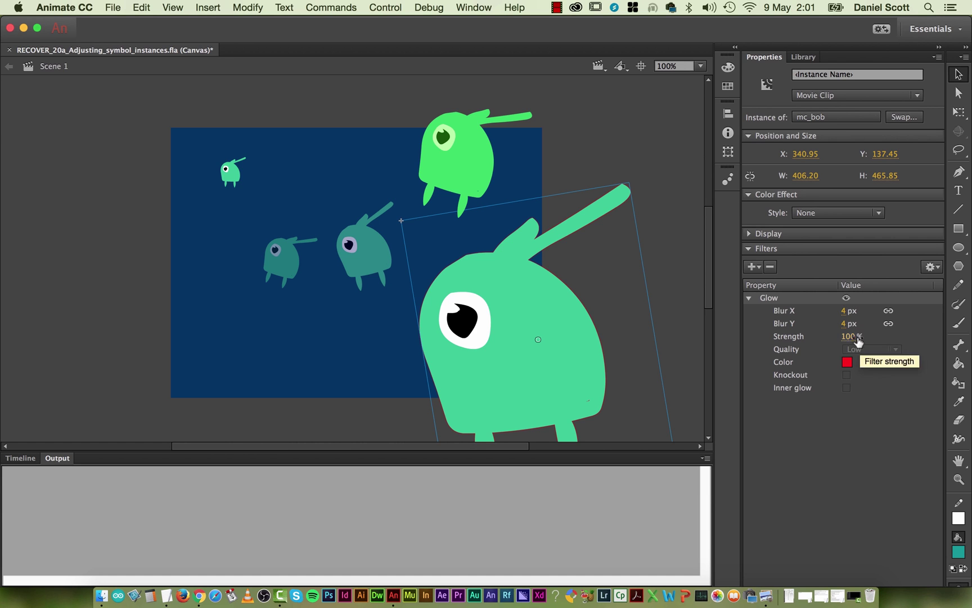
left_click_drag(844, 311, 869, 323)
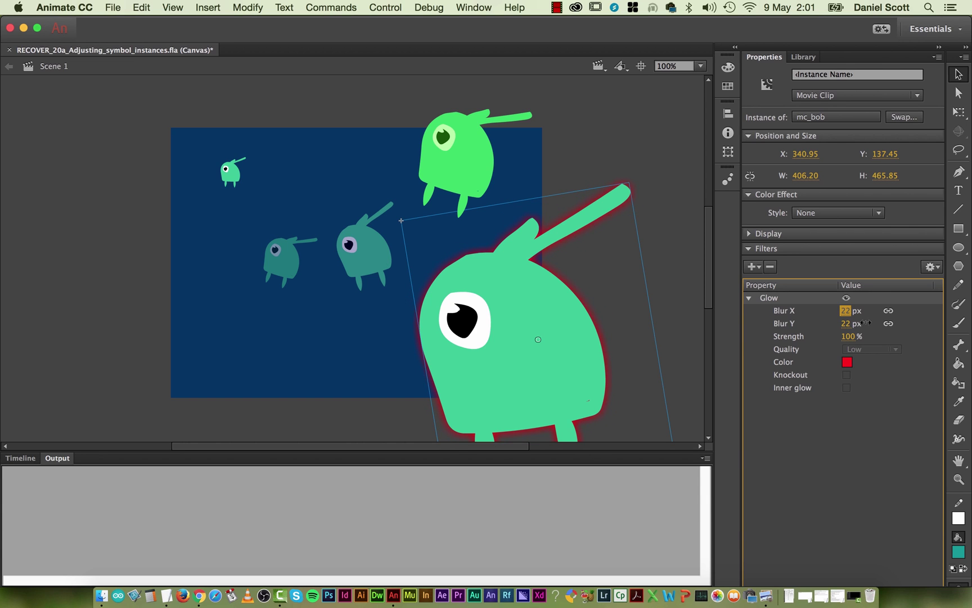
left_click(486, 179)
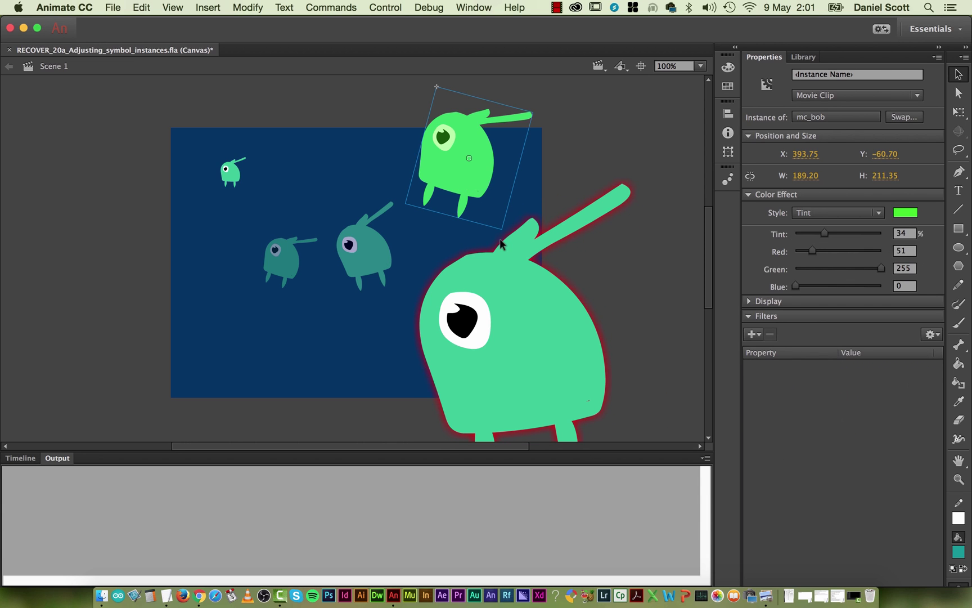
- Add a heavy Blur filter to the upper green monster
left_click(764, 335)
left_click(777, 365)
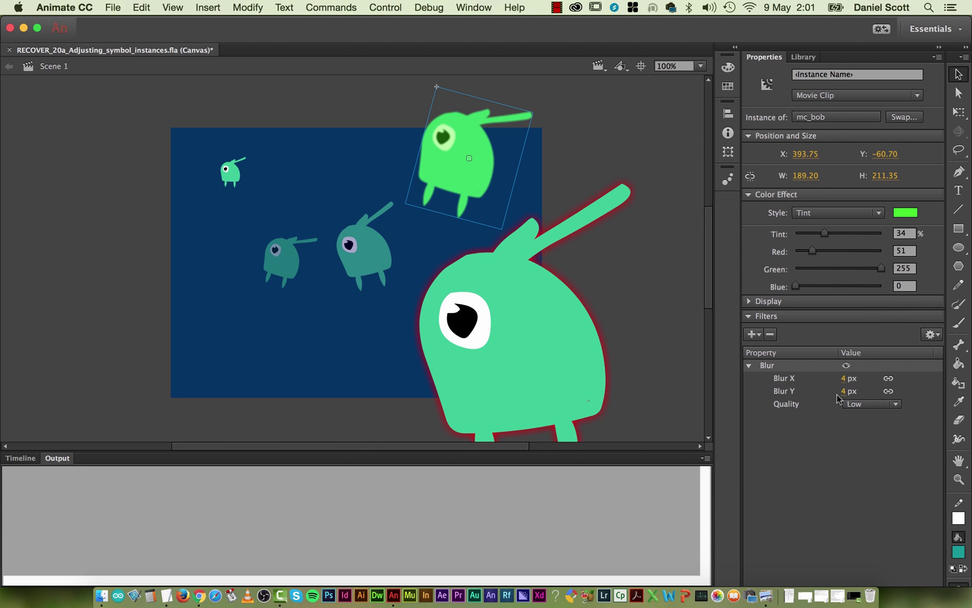
mouse_move(845, 382)
left_mouse_down()
mouse_move(859, 378)
mouse_move(851, 378)
left_mouse_up()
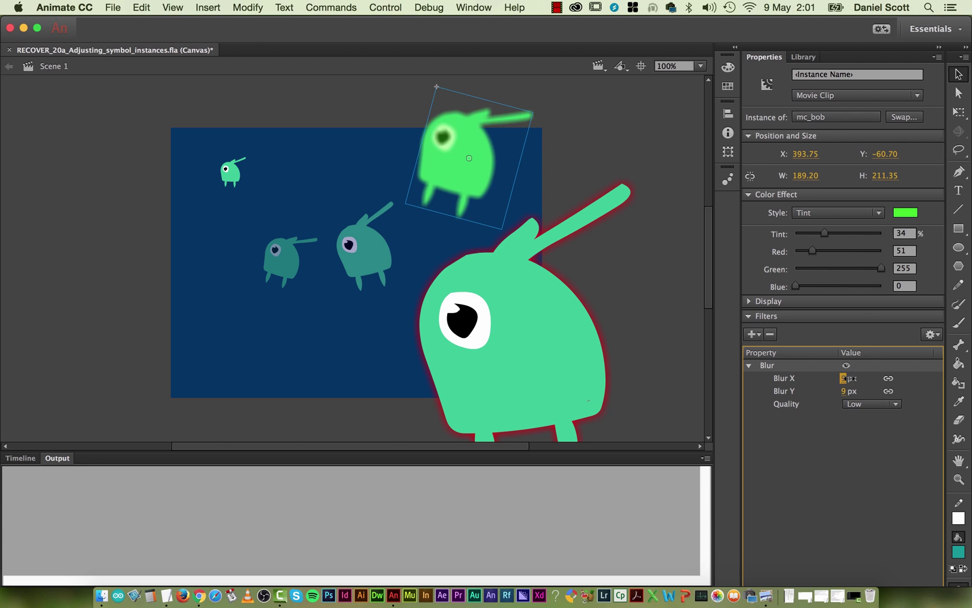
- Add a 26 px Blur filter below the large monster's glow and preview the stage
left_click(571, 358)
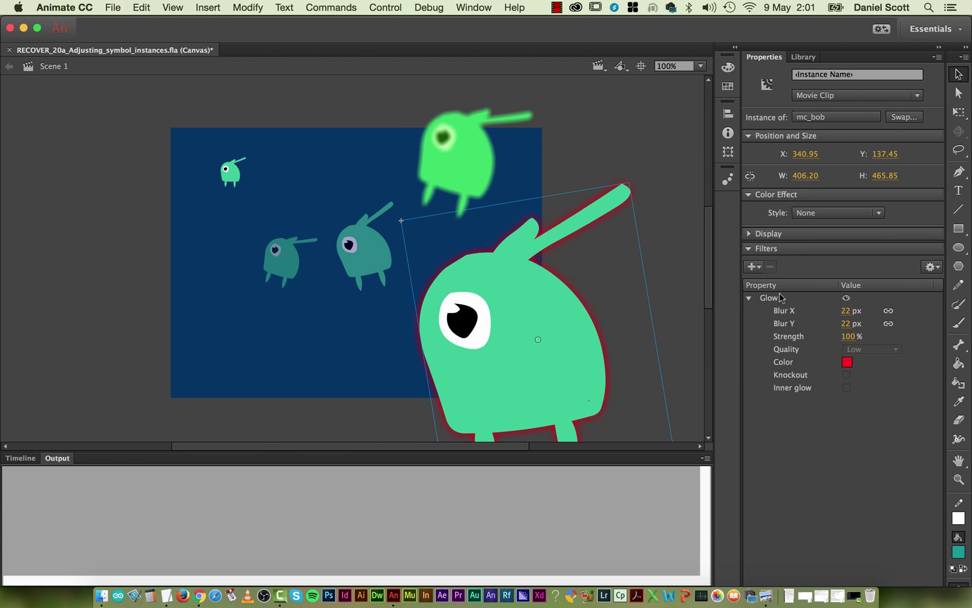
left_click(754, 267)
left_click(766, 298)
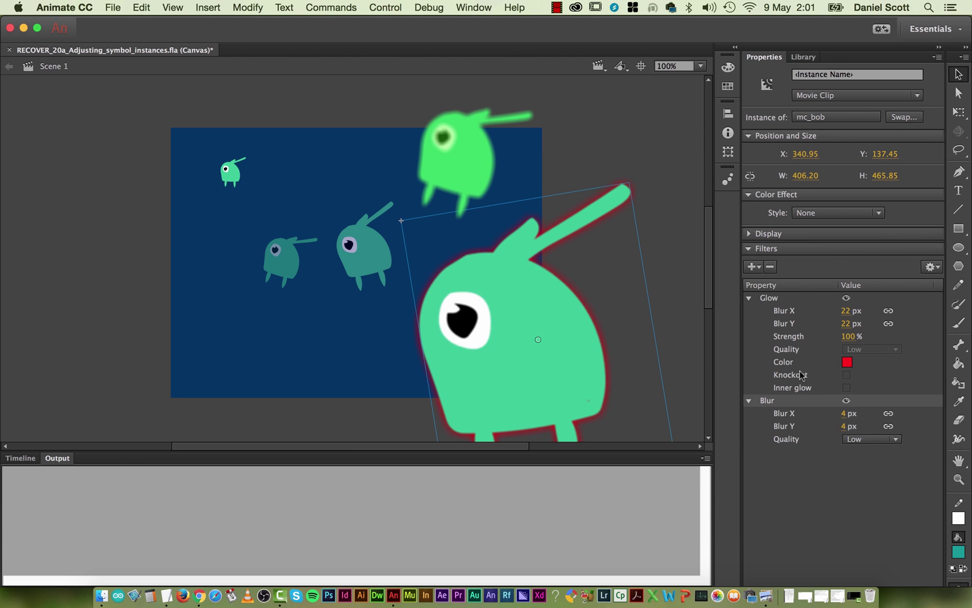
left_click_drag(844, 414, 860, 415)
left_click(662, 252)
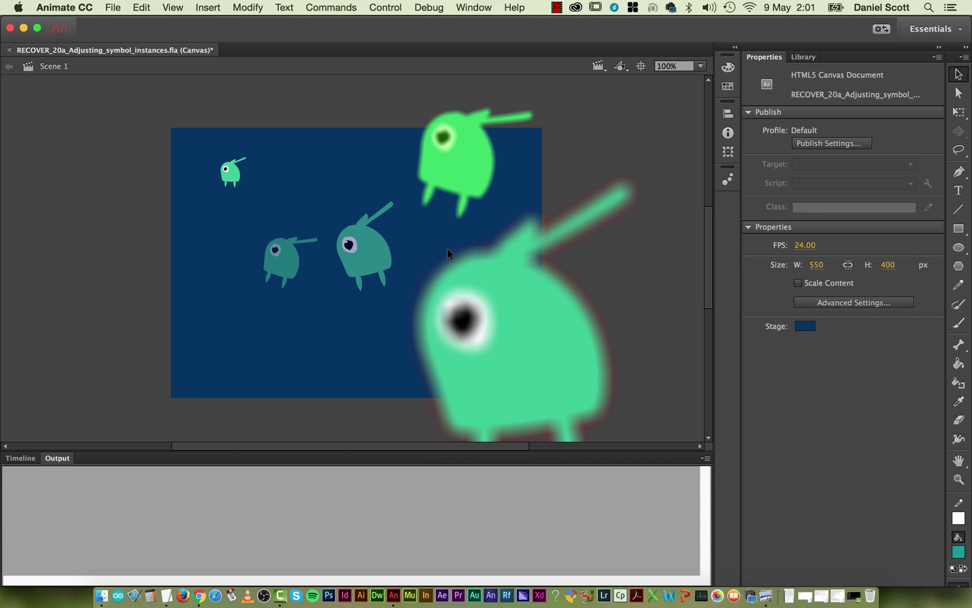
left_click(579, 353)
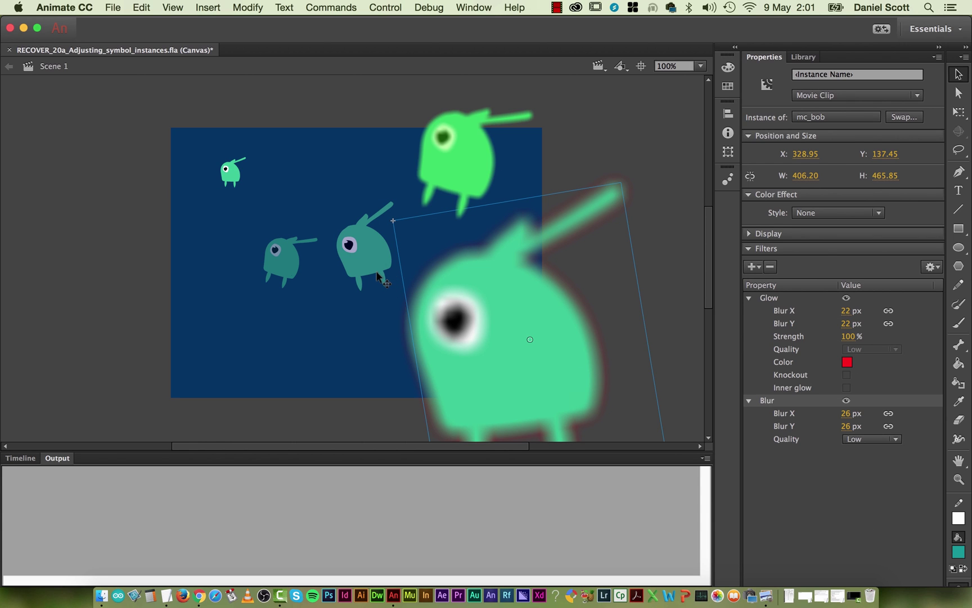
left_click(755, 267)
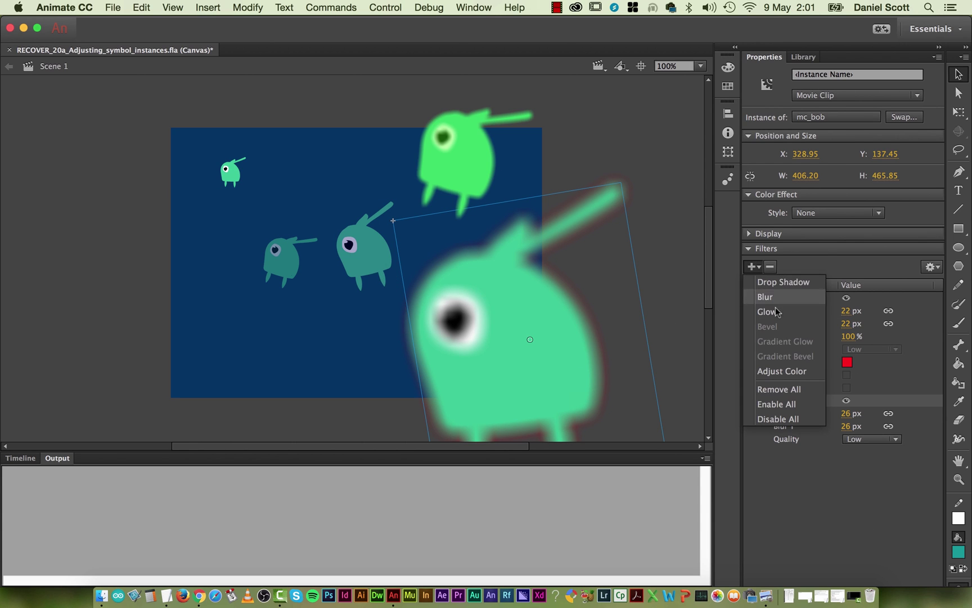
left_click(638, 296)
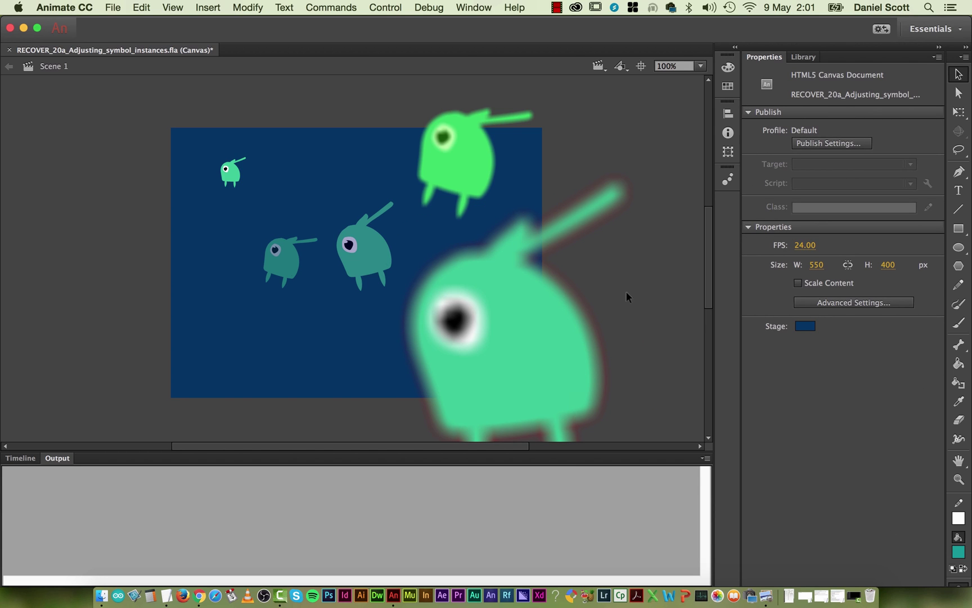
- Show the Library panel and select mc_bob to see its preview
left_click(803, 57)
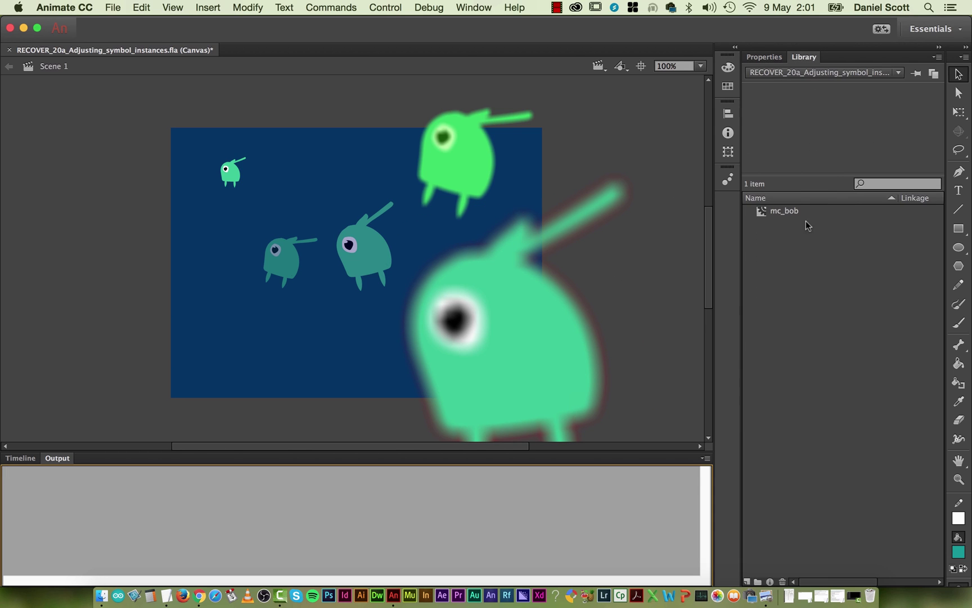
left_click(789, 216)
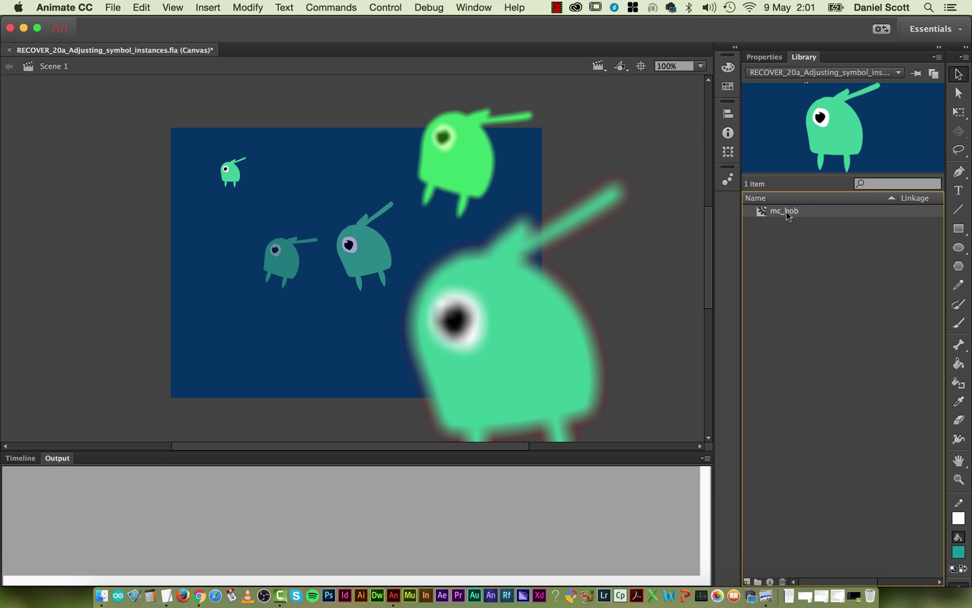